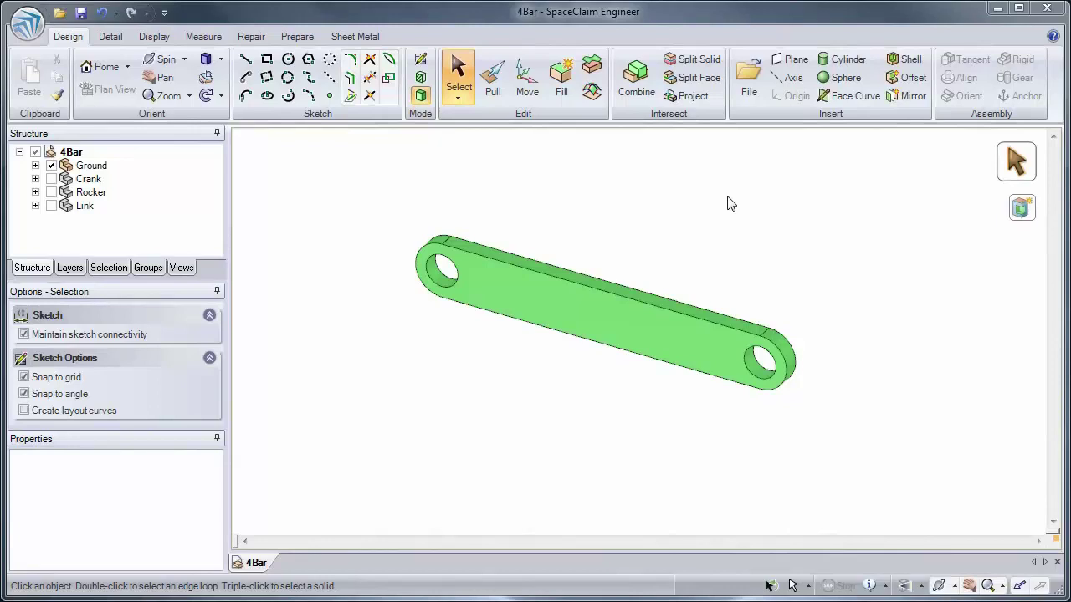
Step: Anchor the green Ground link and confirm the new Anchor listed under Ground
left_click(645, 333)
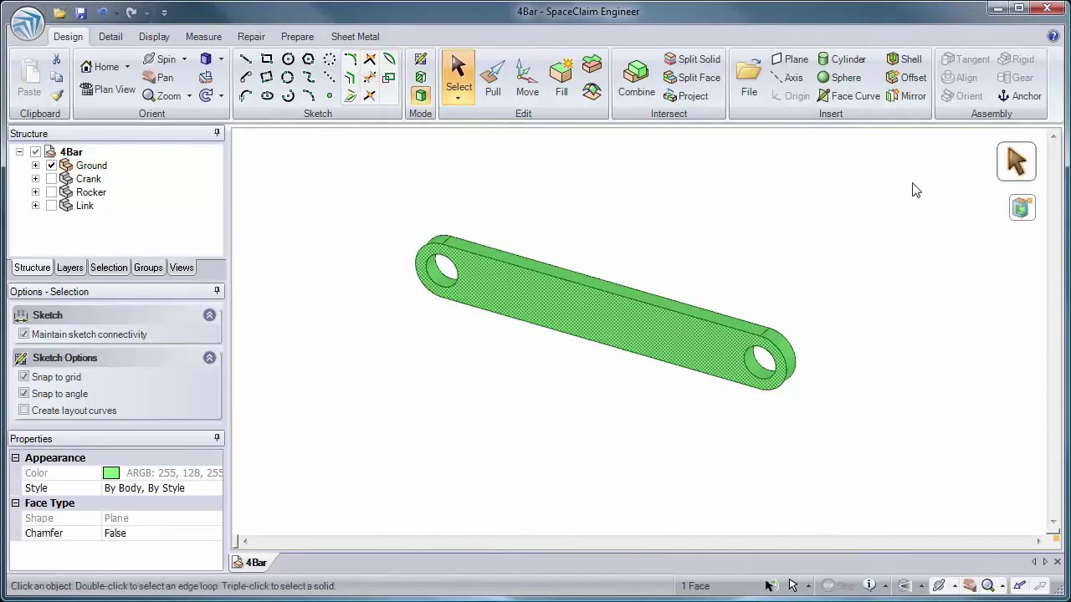
left_click(1020, 99)
left_click(35, 166)
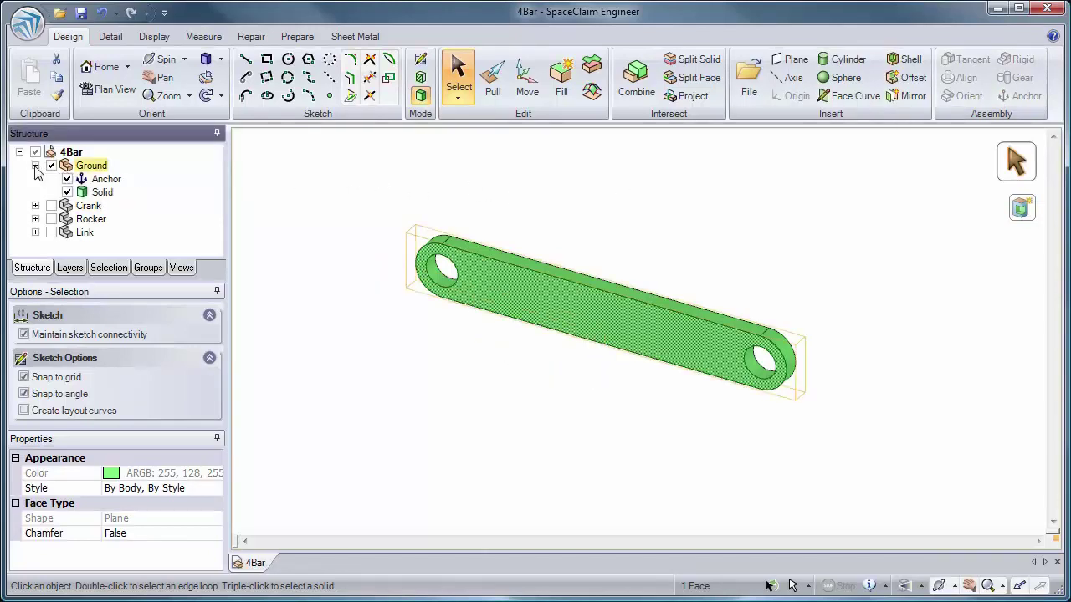
left_click(109, 180)
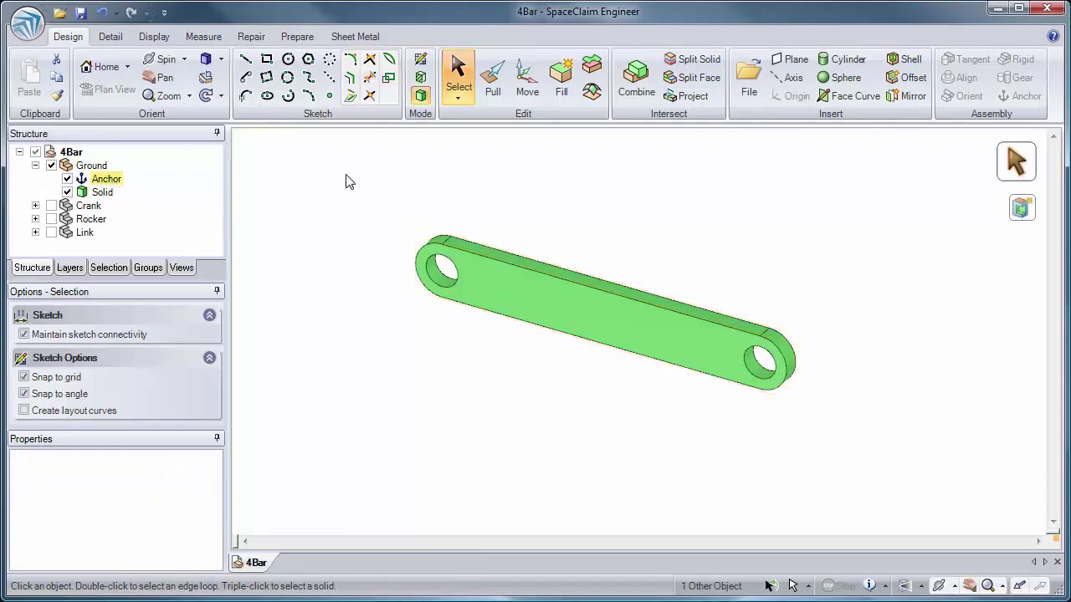
left_click(524, 85)
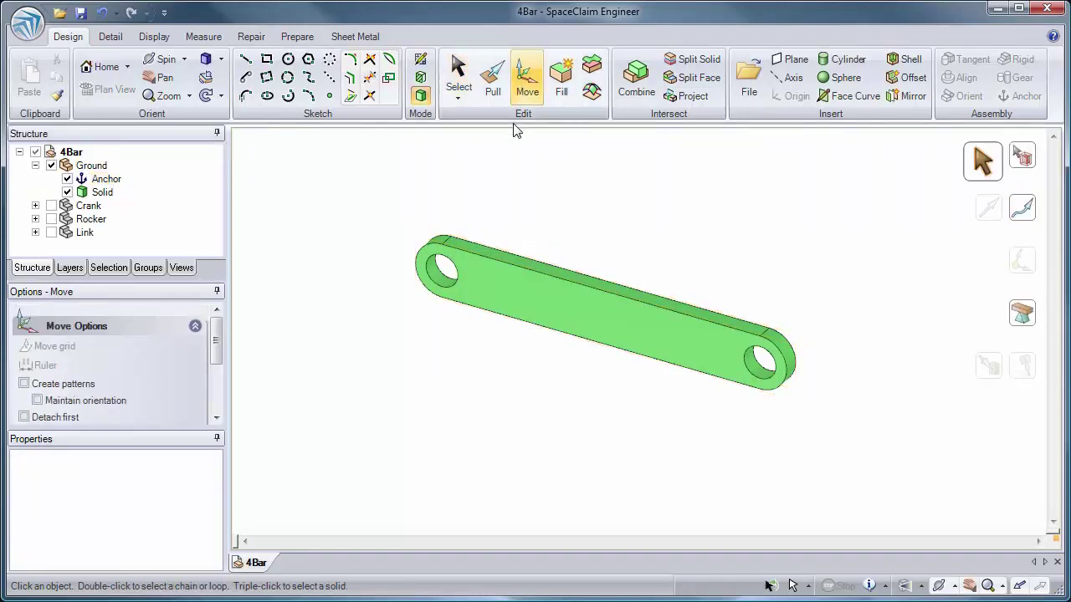
left_click(527, 309)
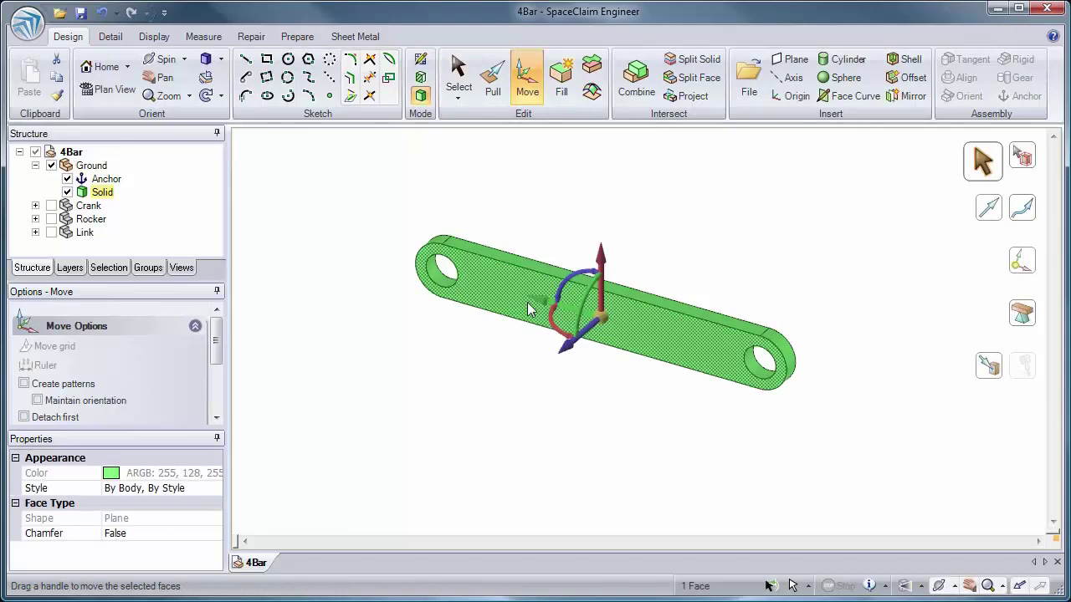
left_click(1022, 161)
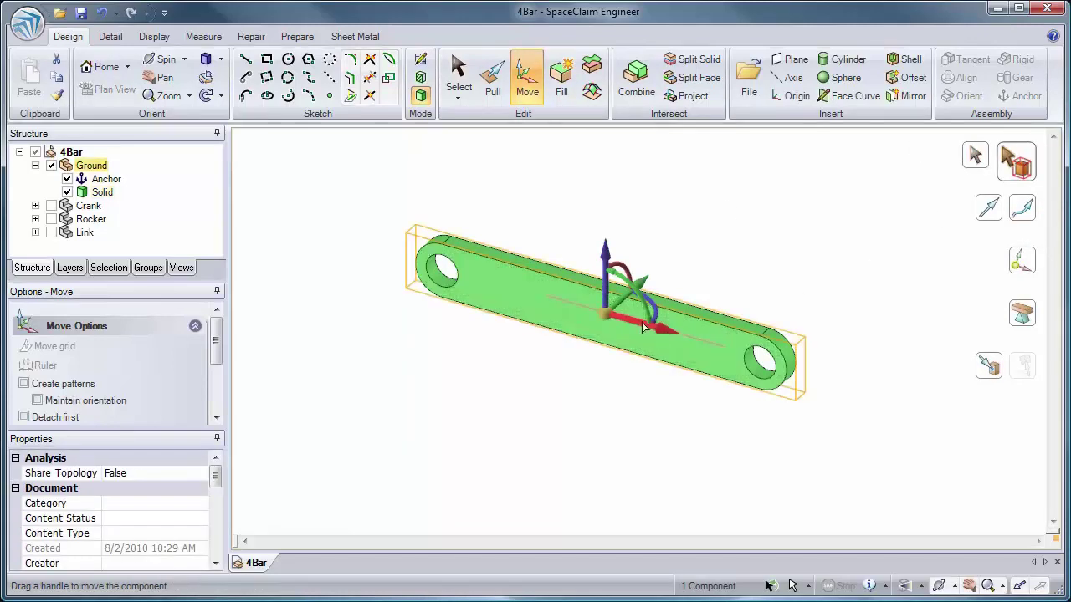
left_click_drag(663, 333, 732, 353)
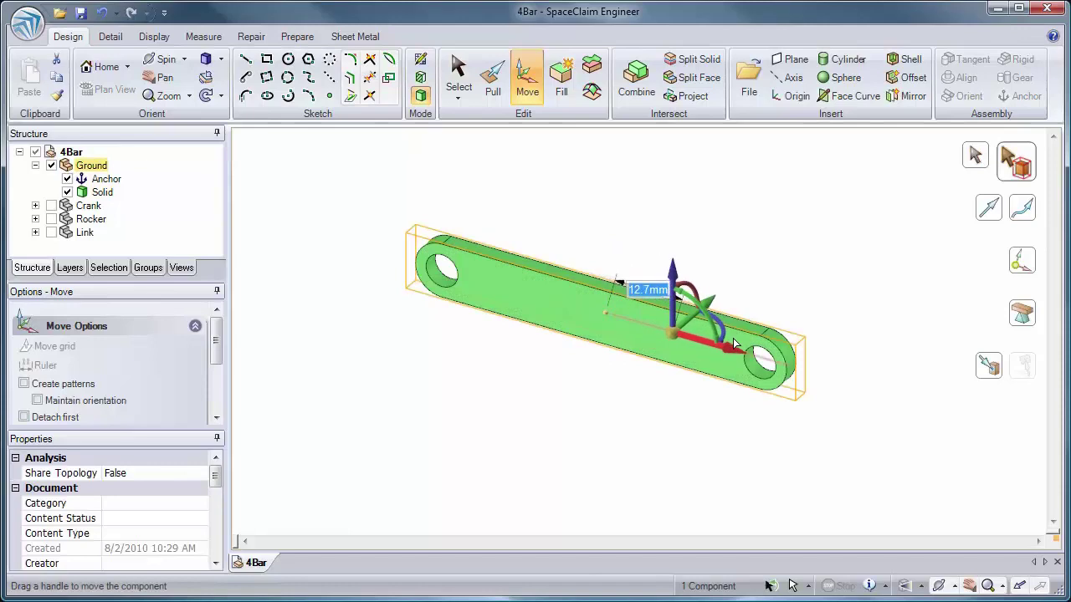
left_click(651, 393)
left_click(585, 327)
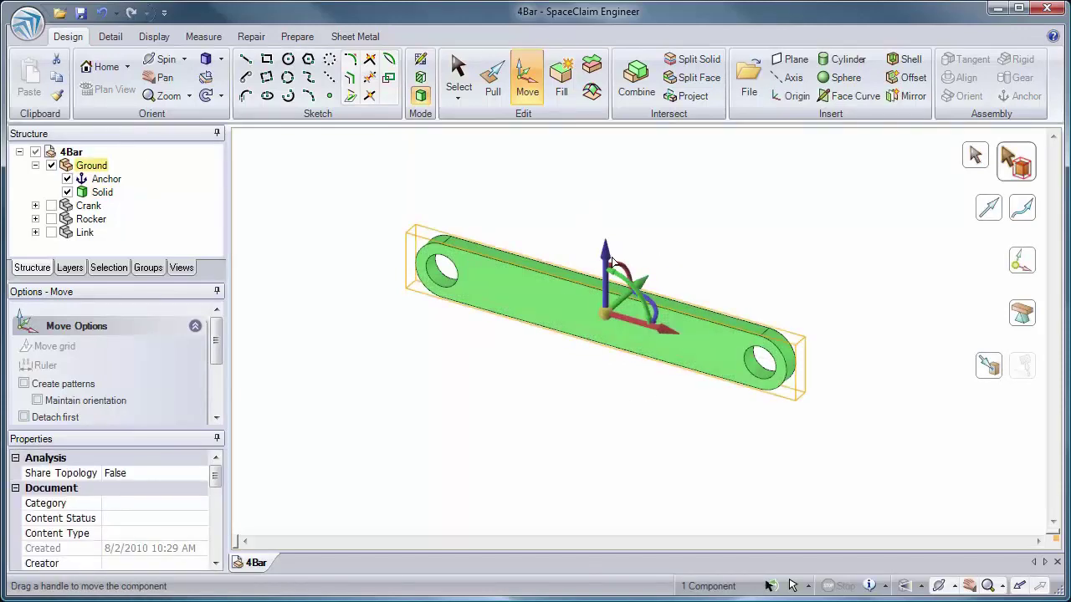
left_click_drag(604, 251, 604, 197)
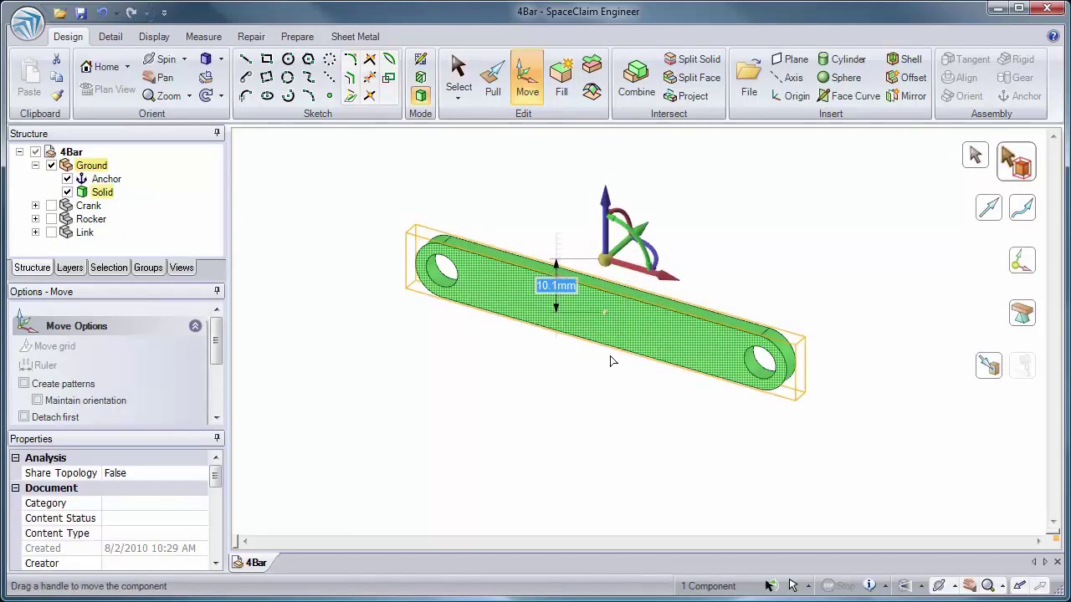
left_click(644, 402)
left_click(626, 271)
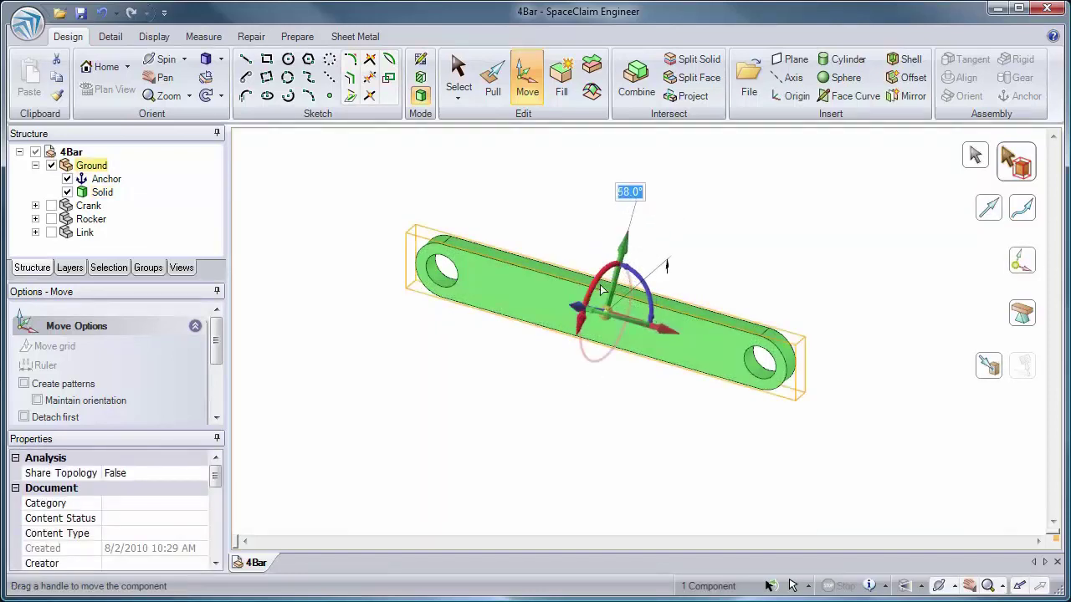
left_click(578, 406)
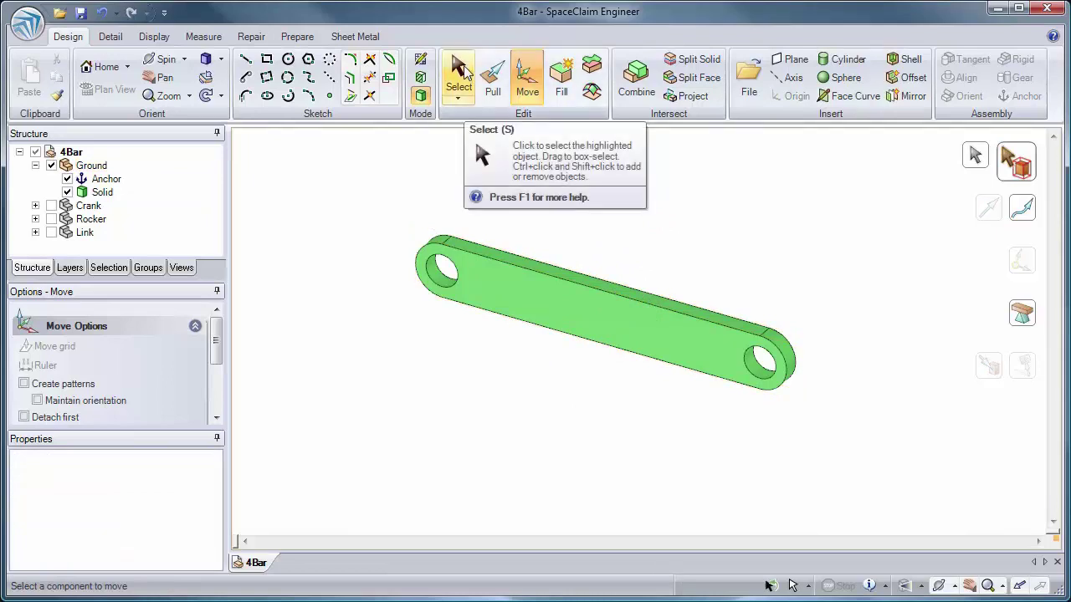
Step: Show the red Crank and align its end-hole axis with the green link's end-hole axis
left_click(51, 206)
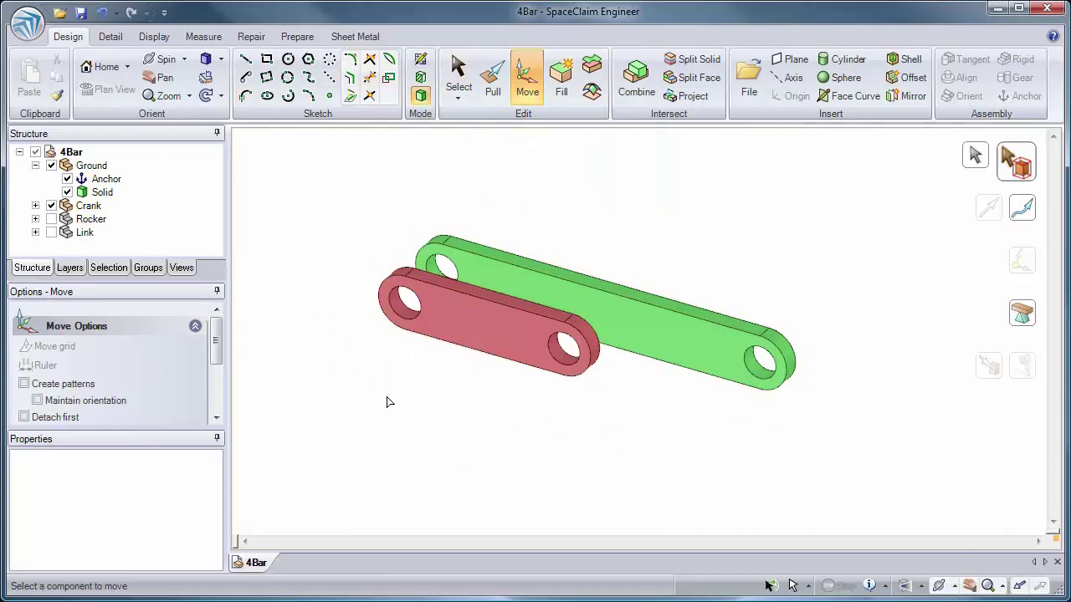
left_click(458, 77)
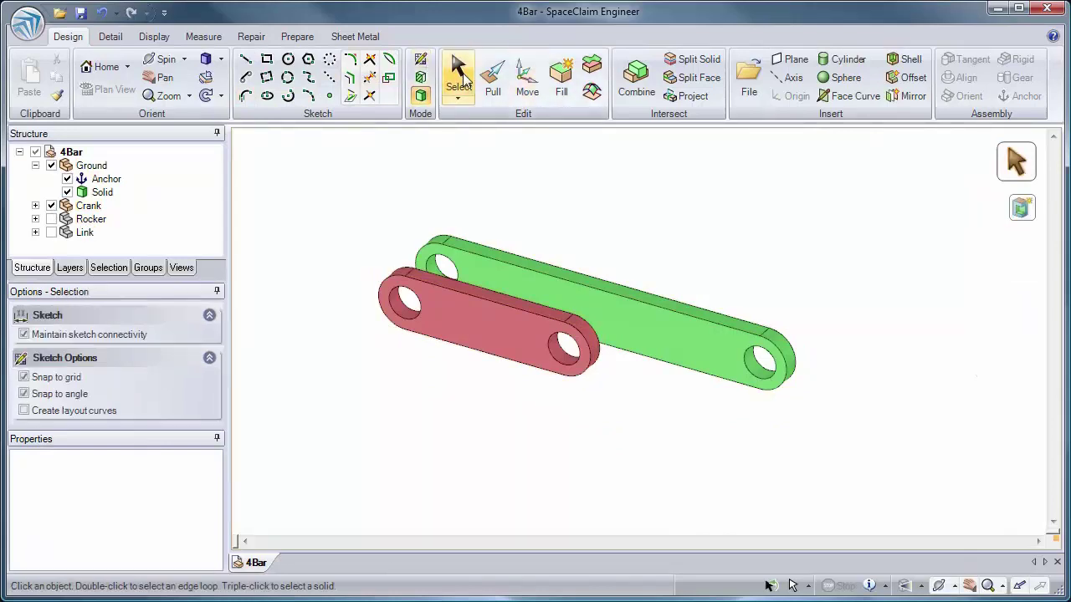
left_click(406, 308)
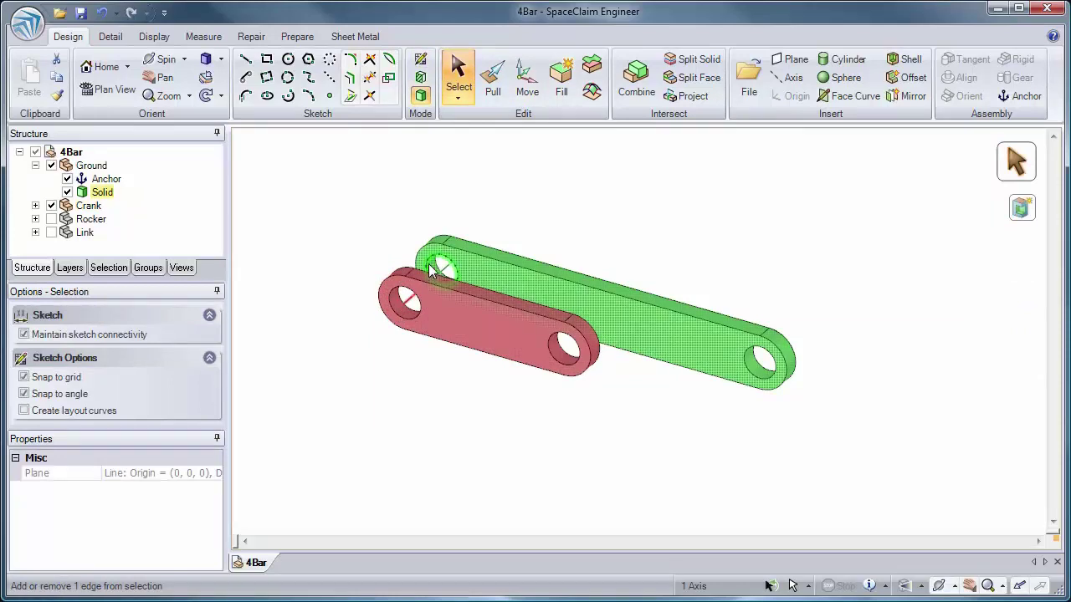
left_click(439, 266, "ctrl")
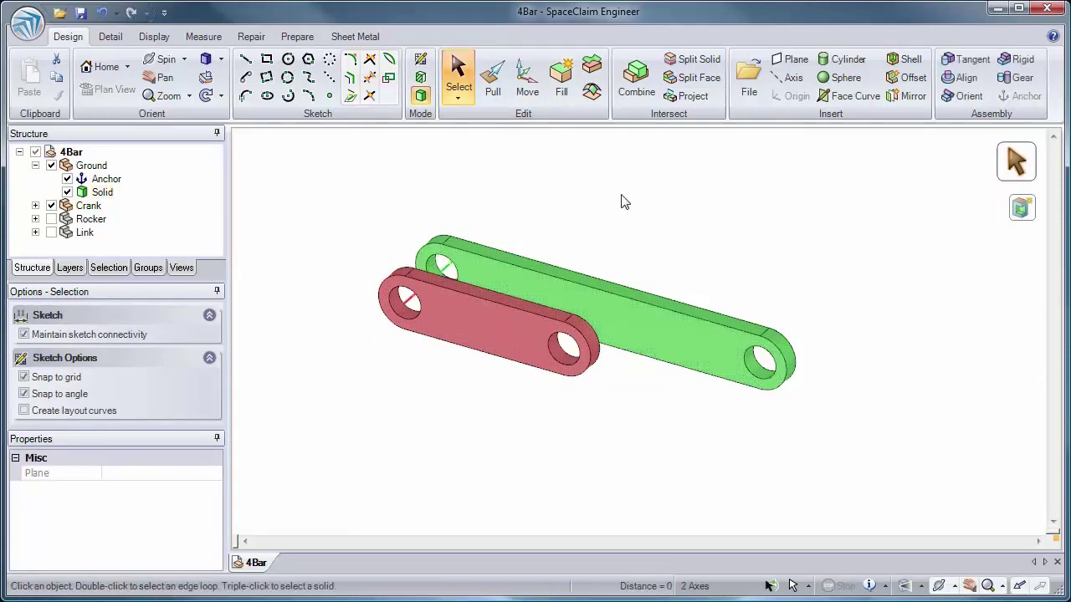
left_click(964, 81)
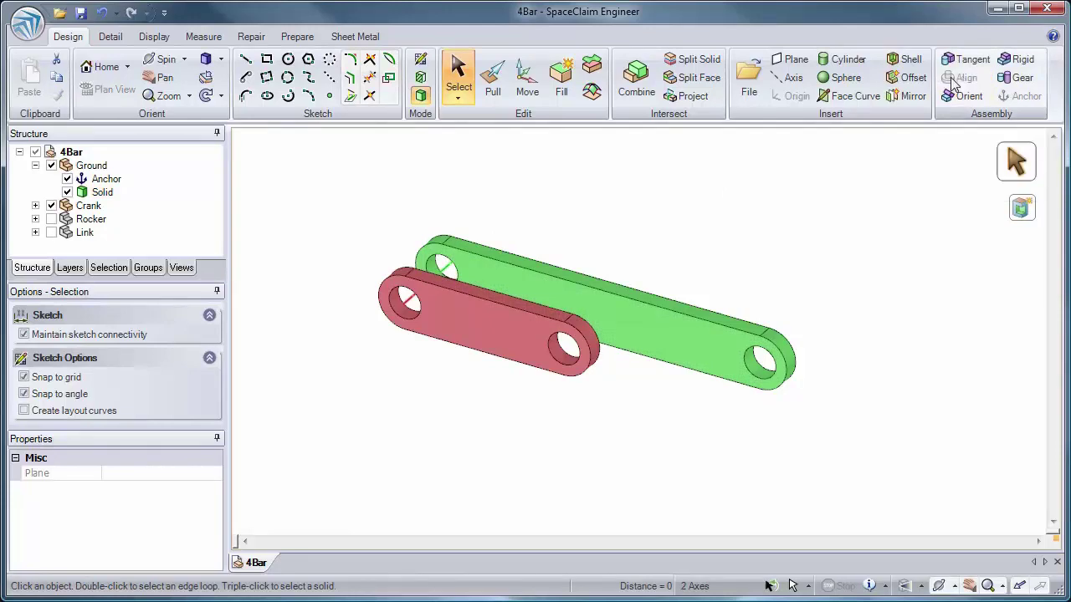
Step: Rotate the whole Crank component about the shared hole axis to about 48°
left_click(527, 84)
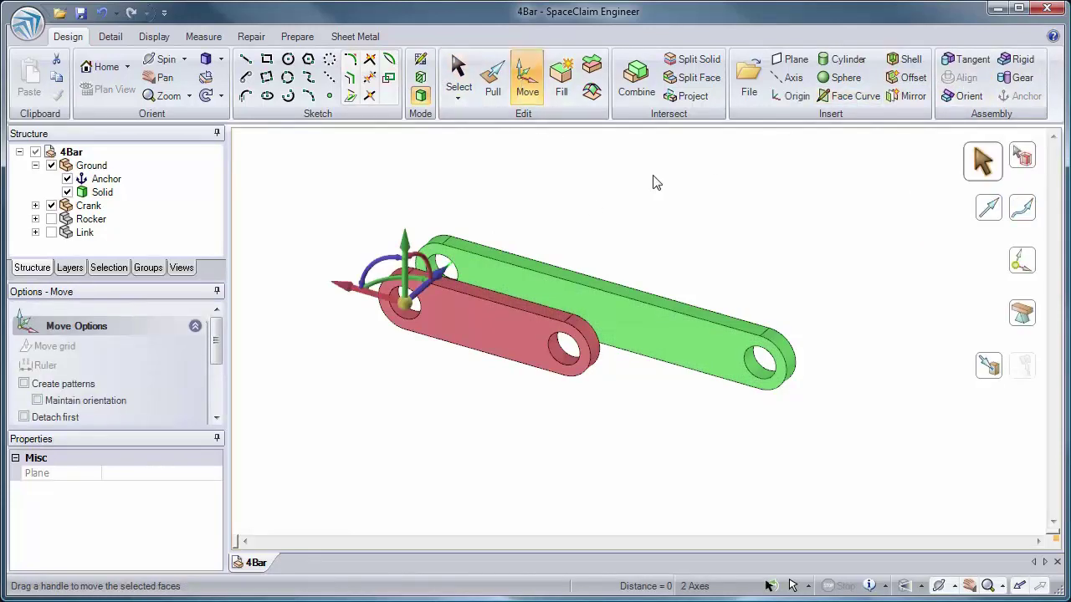
left_click(521, 239)
left_click(462, 331)
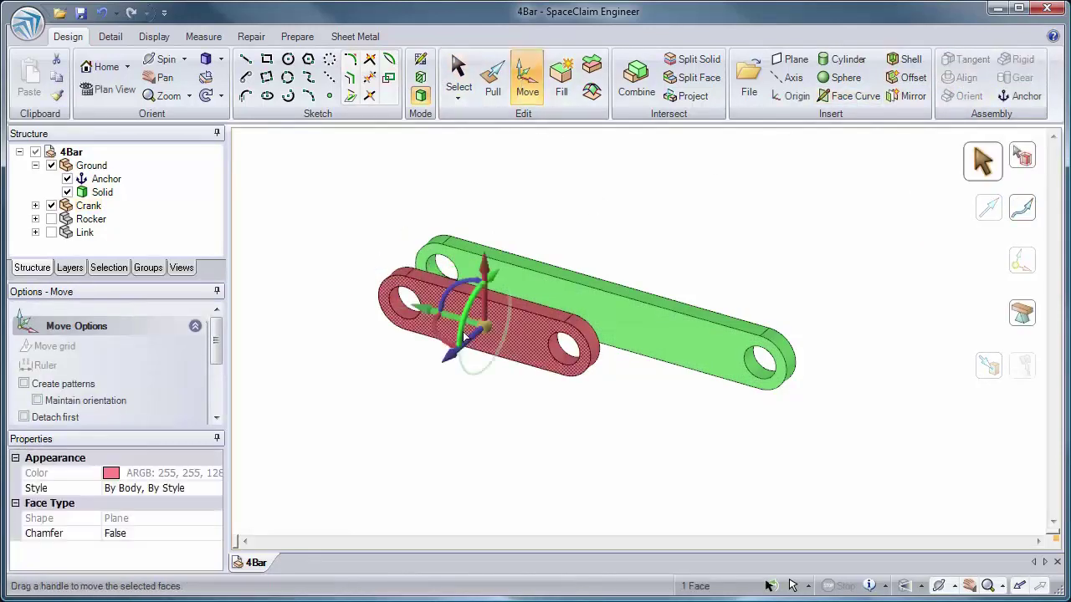
left_click(1014, 159)
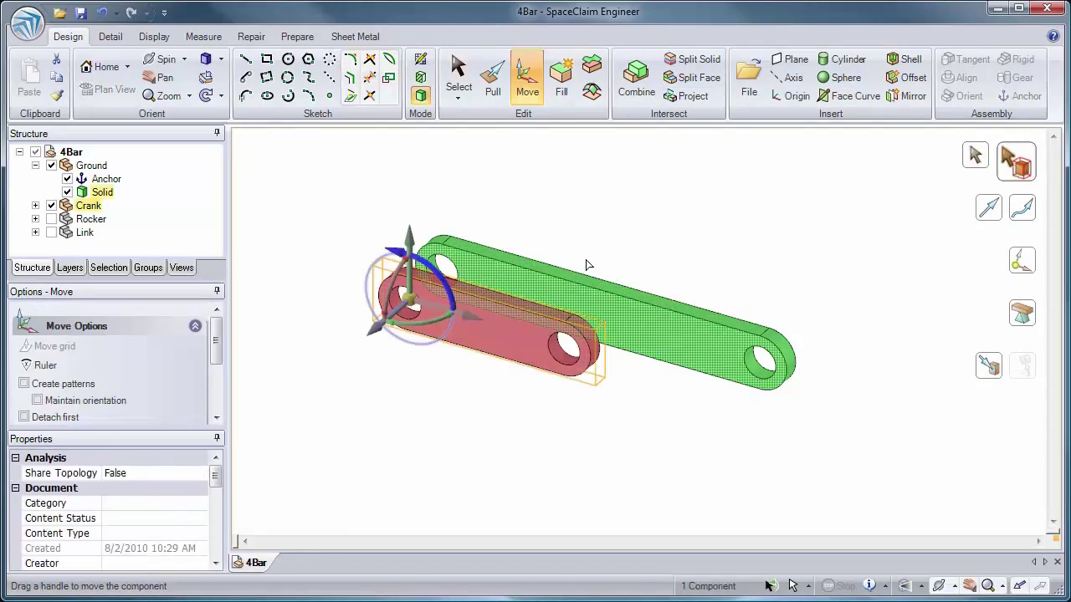
left_click_drag(675, 232, 573, 170)
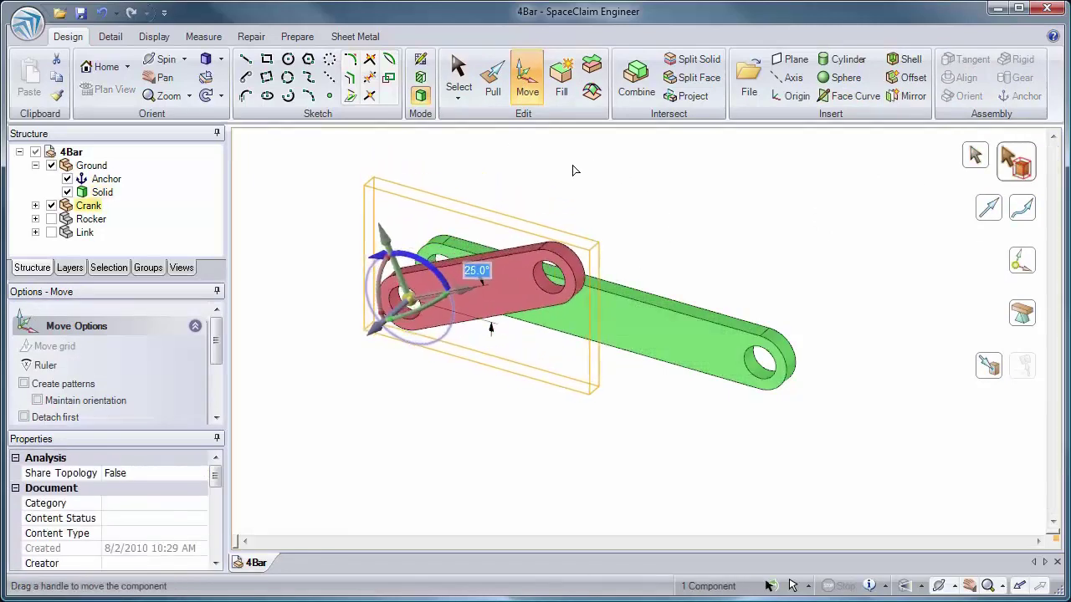
mouse_move(573, 170)
left_mouse_down()
mouse_move(435, 146)
mouse_move(467, 164)
left_mouse_up()
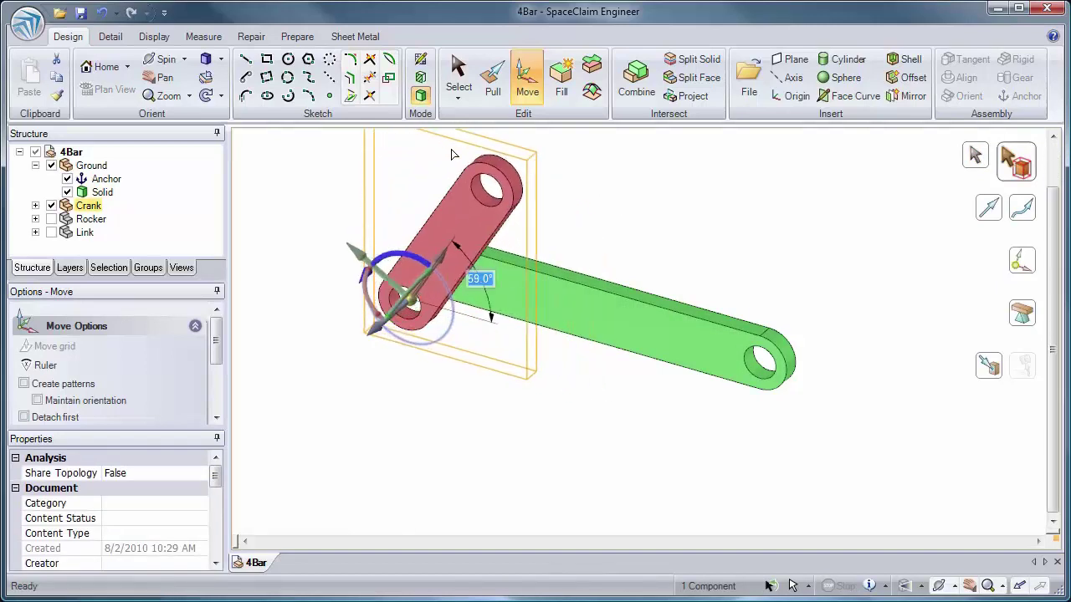
Step: Test sliding the crank away from and along the link, then return to selection
left_click(481, 462)
left_click(460, 266)
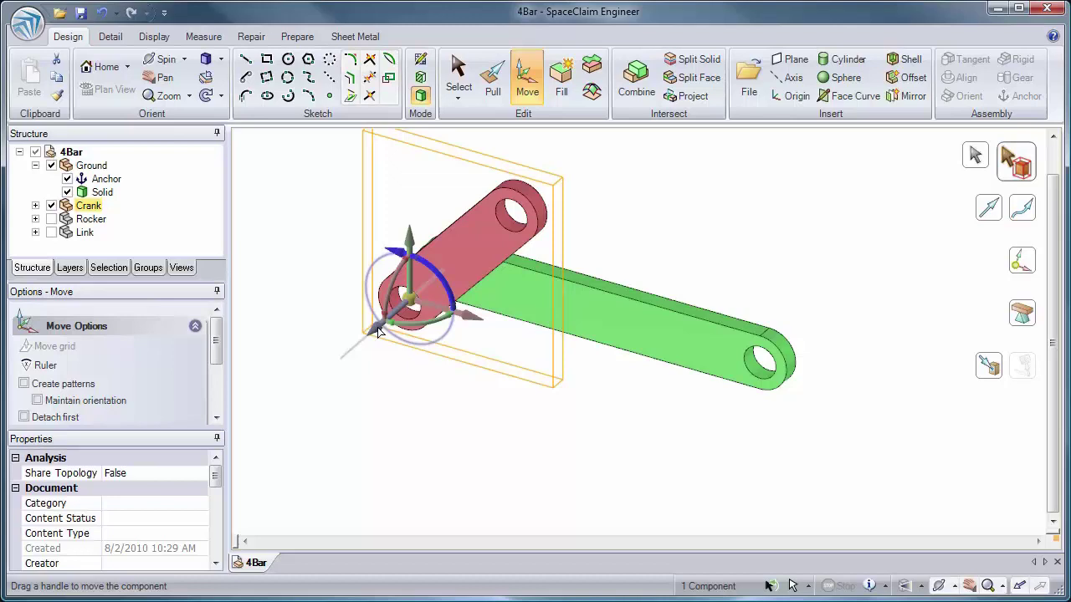
left_click_drag(378, 332, 459, 267)
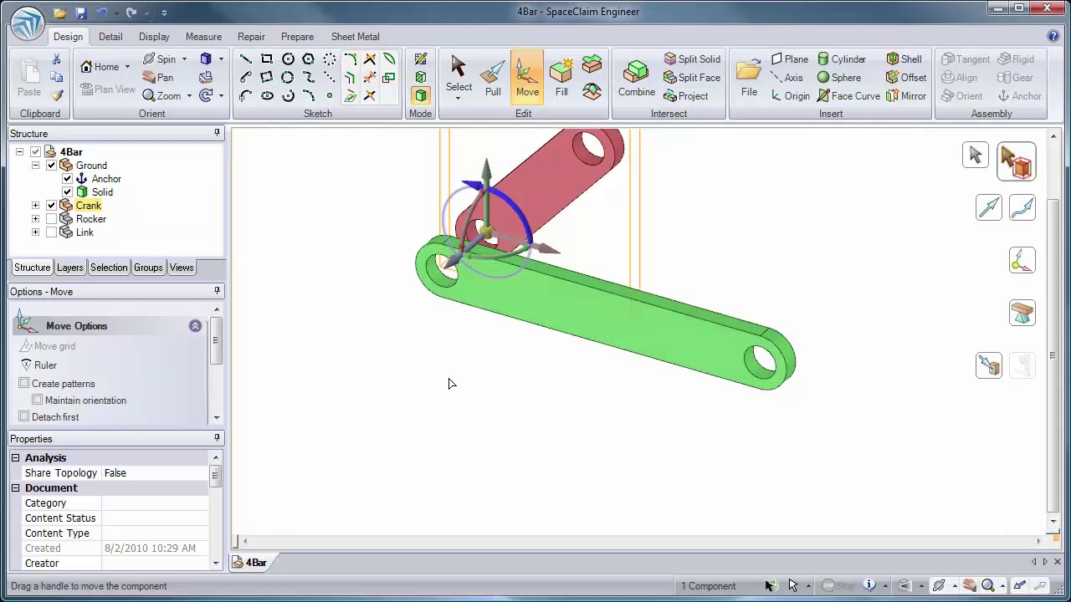
mouse_move(562, 252)
left_mouse_down()
mouse_move(606, 247)
mouse_move(626, 261)
left_mouse_up()
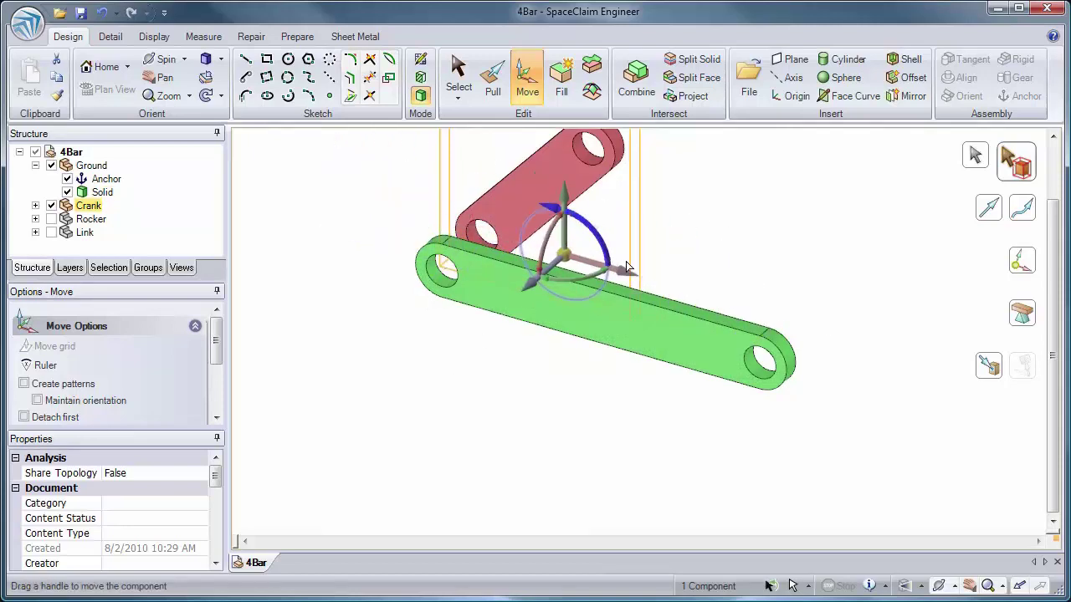
key("Escape")
key("s")
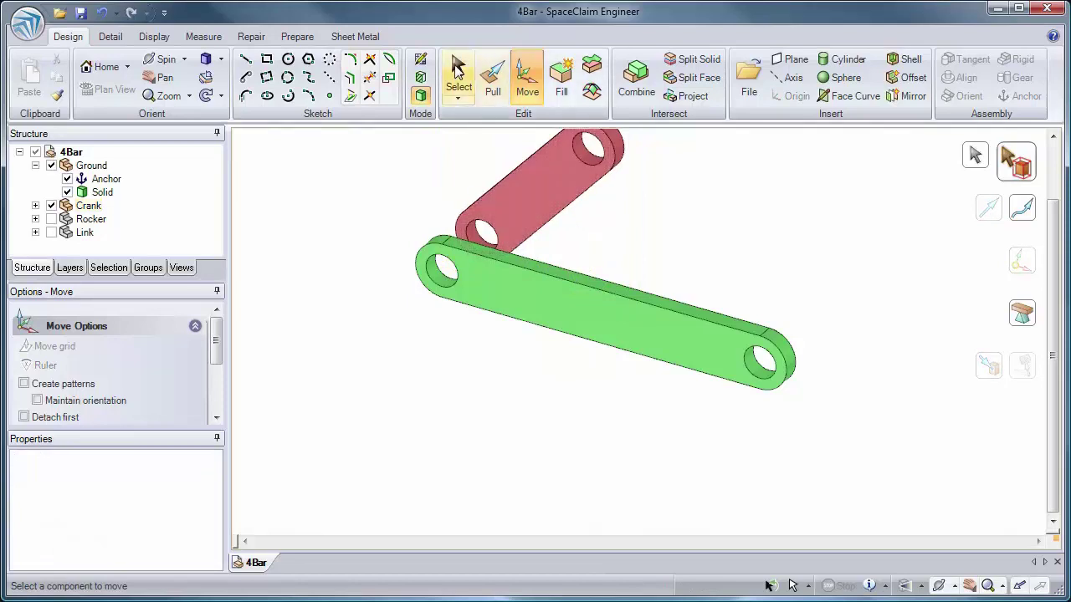
Step: Make the red crank's face tangent to the green link's face so it sits flush
left_click(513, 212)
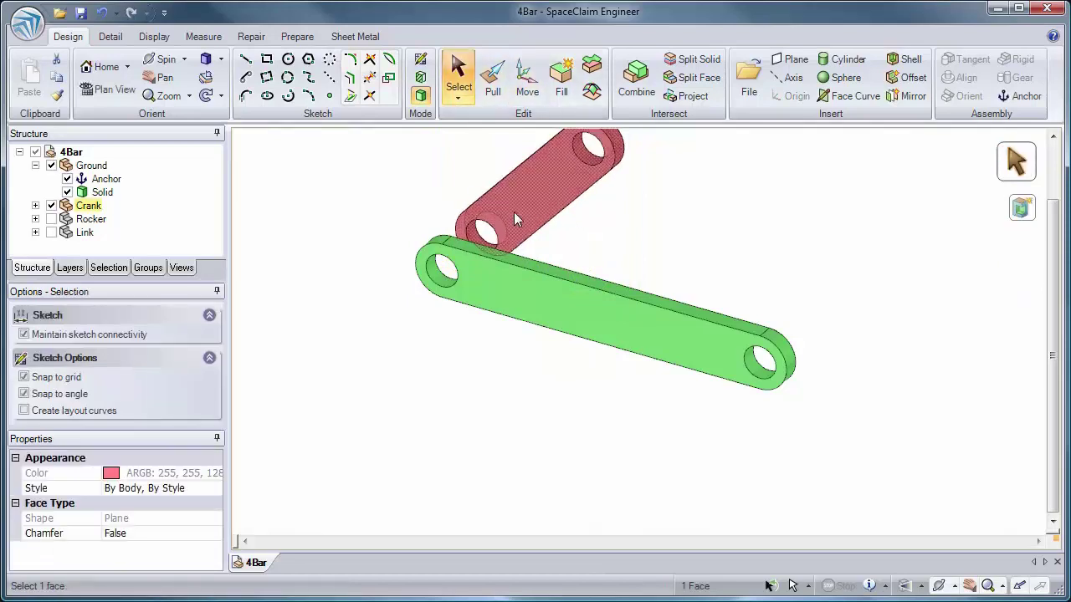
left_click(489, 310, "ctrl")
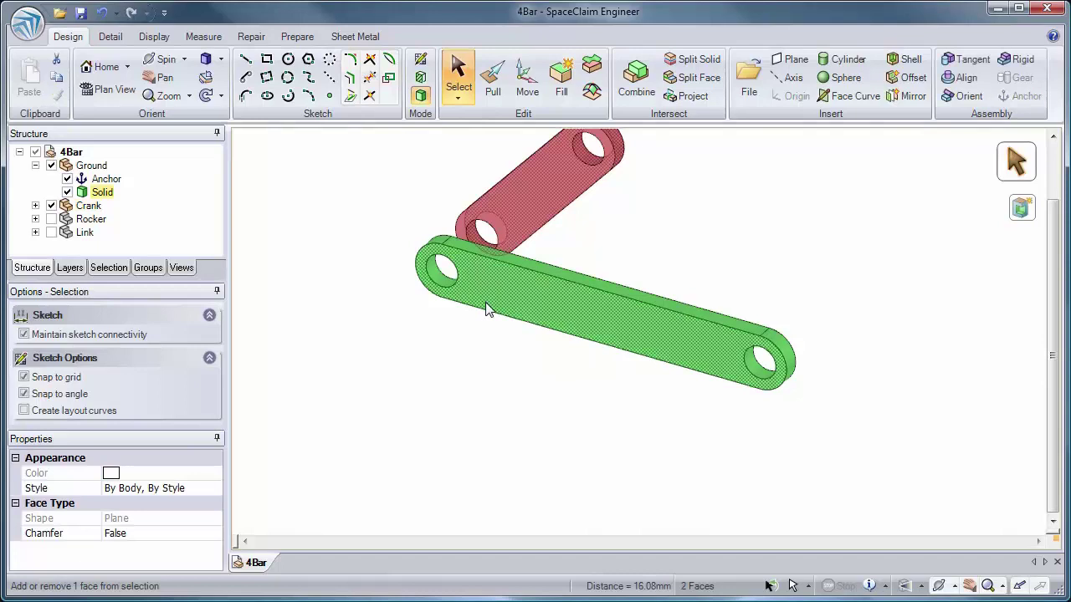
left_click(966, 63)
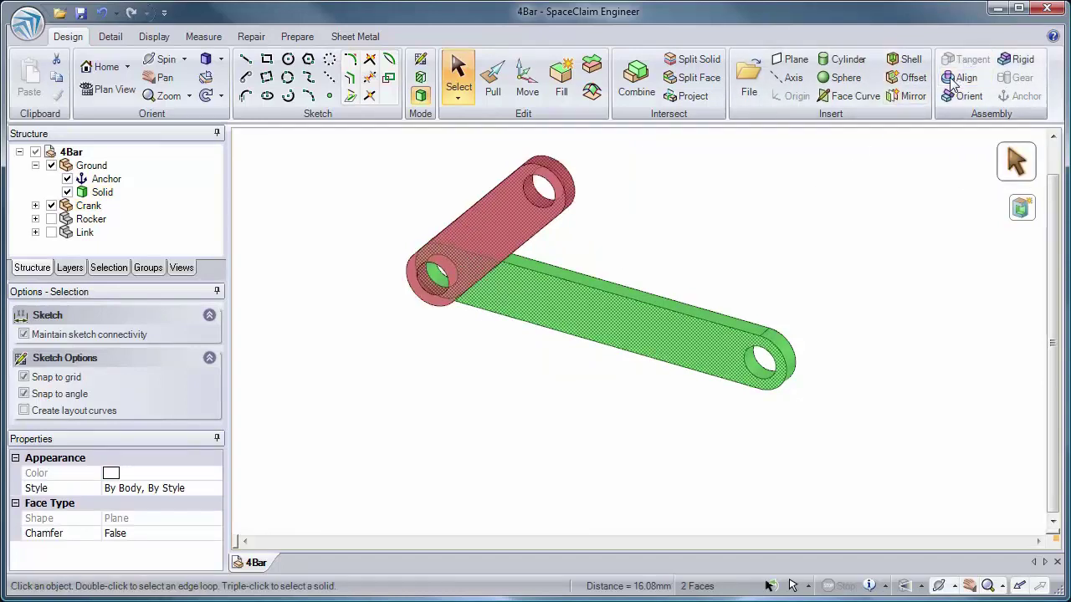
left_click(750, 213)
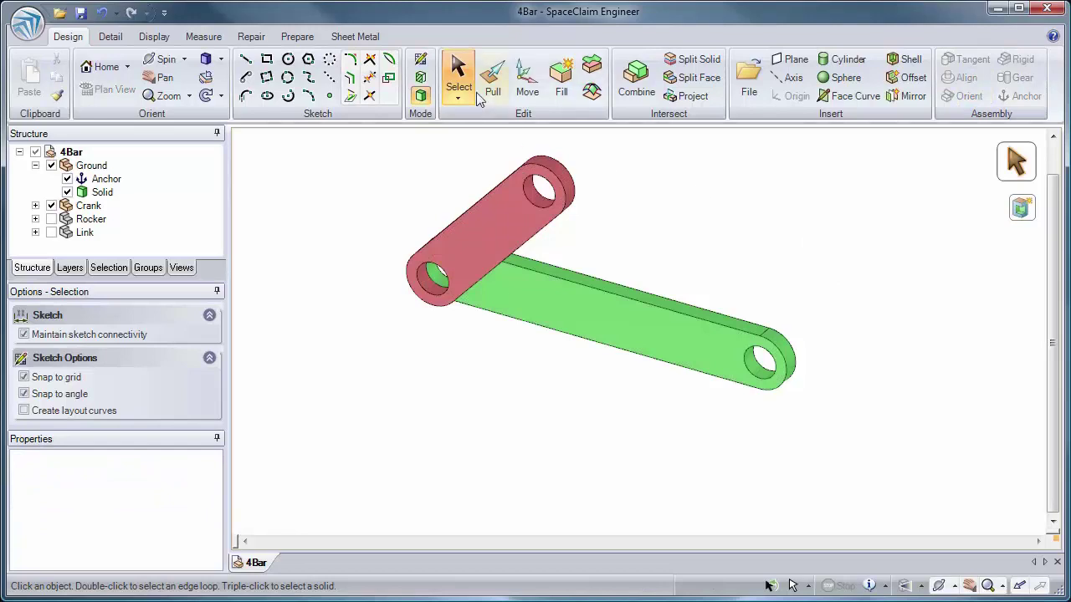
left_click(527, 81)
Step: Rotate the red Crank about its pivot and test that it won't translate away
left_click(464, 246)
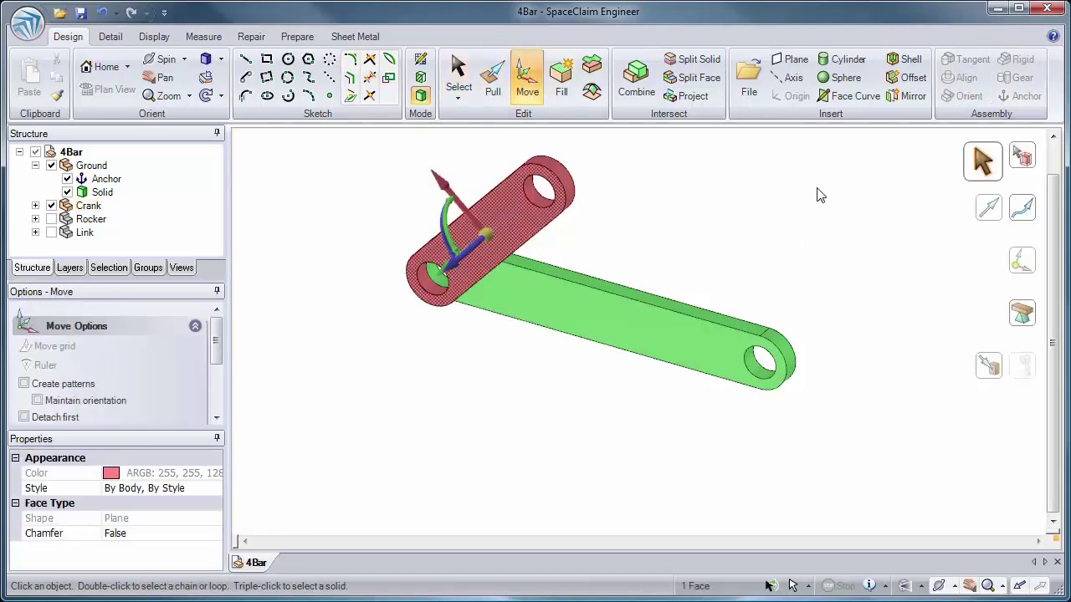
left_click(473, 255)
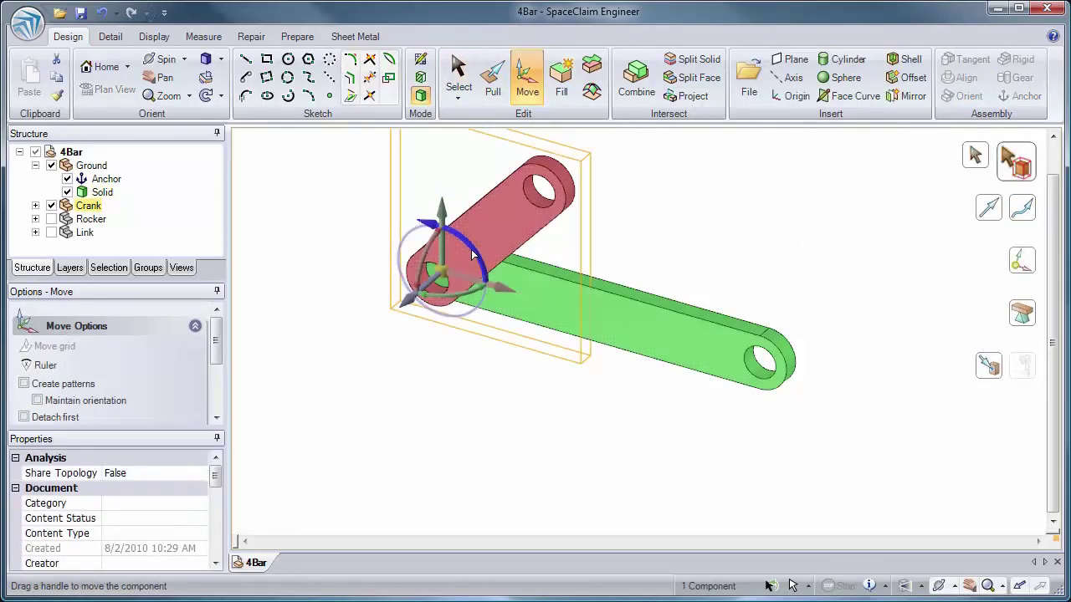
mouse_move(520, 382)
left_mouse_down()
mouse_move(544, 398)
mouse_move(523, 443)
left_mouse_up()
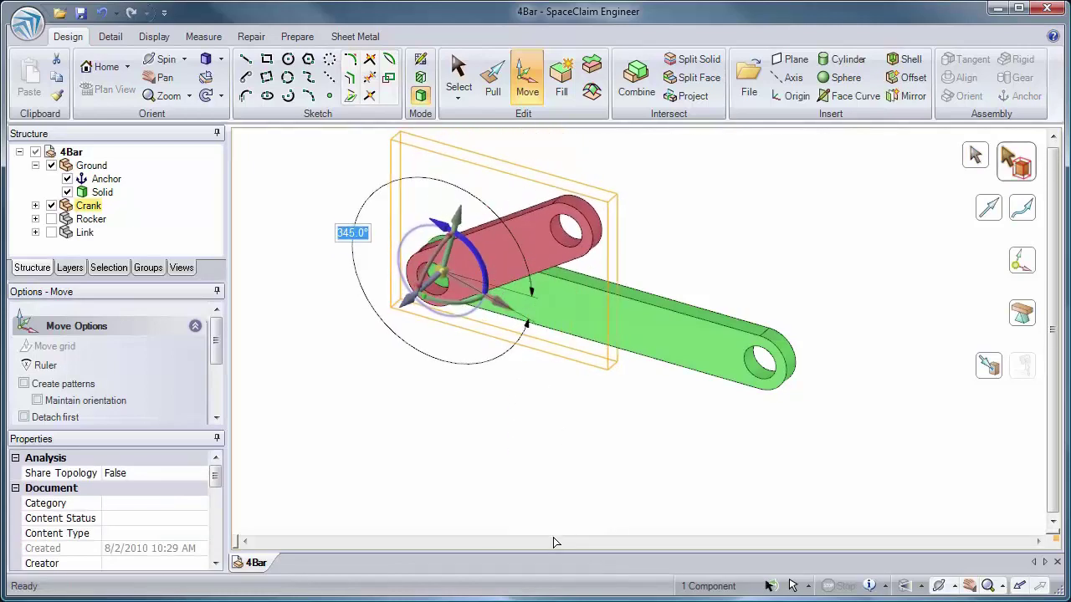
left_click_drag(409, 307, 268, 460)
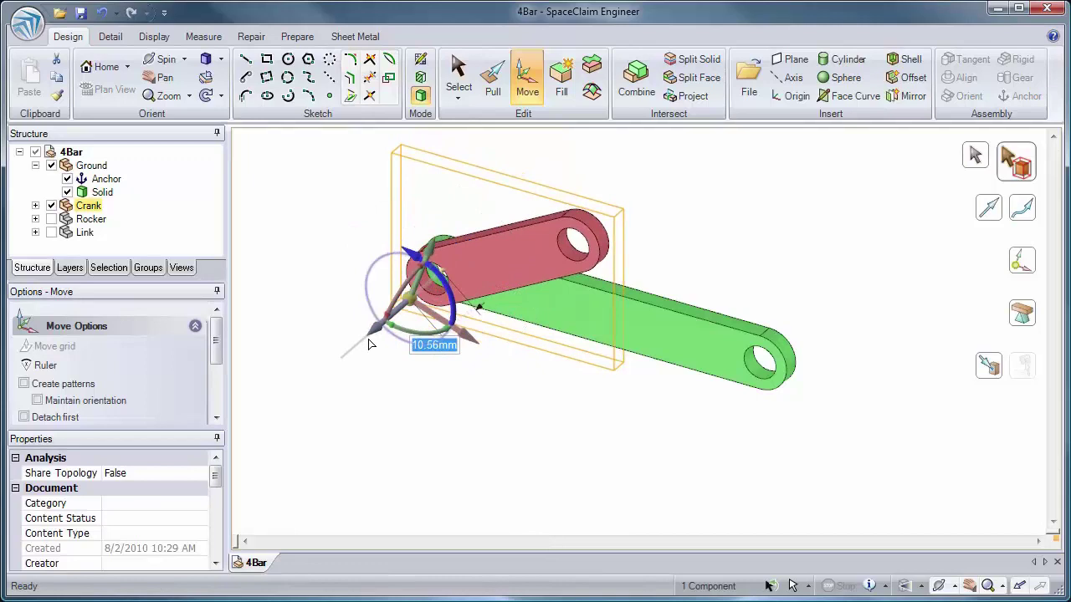
Step: Expand Crank in the Structure tree to list its Align and Tangent conditions
left_click(547, 417)
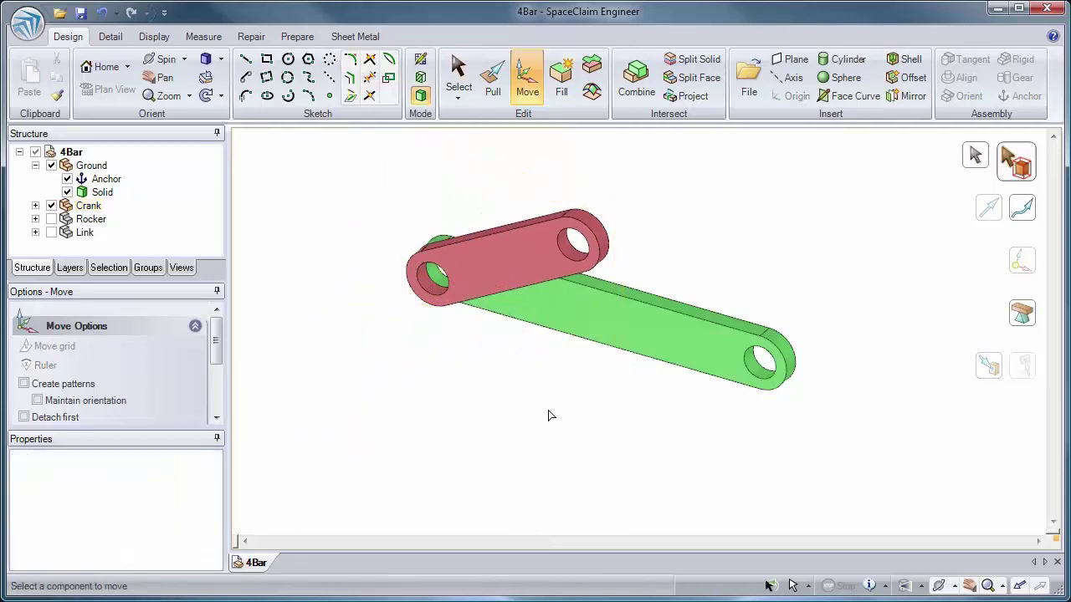
left_click(35, 205)
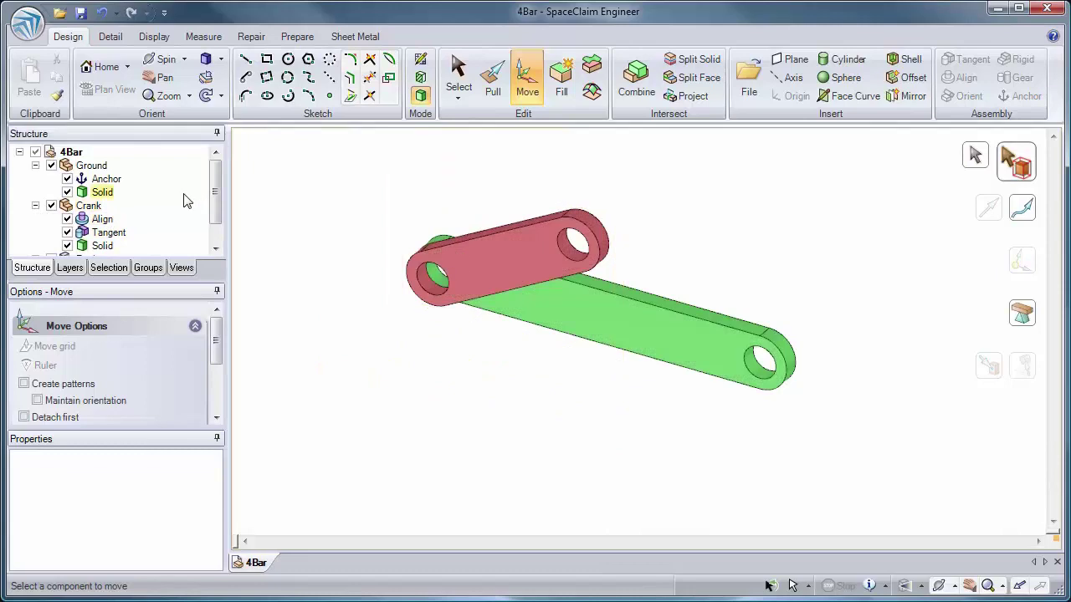
scroll(215, 186, "down", 1)
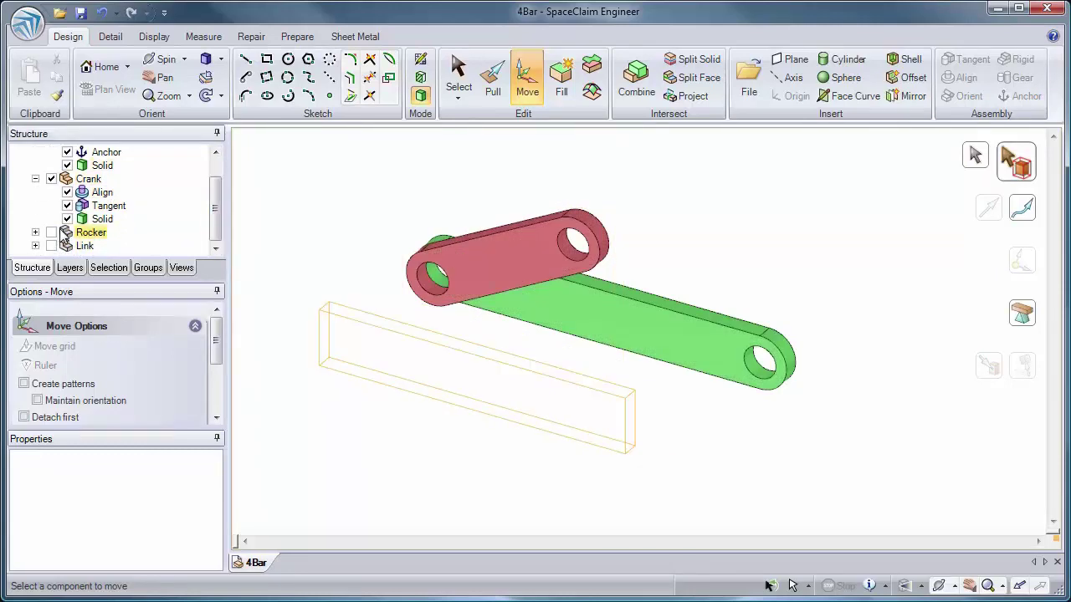
Step: Show the yellow Rocker and align its hole axis with the green link's far hole axis
left_click(51, 233)
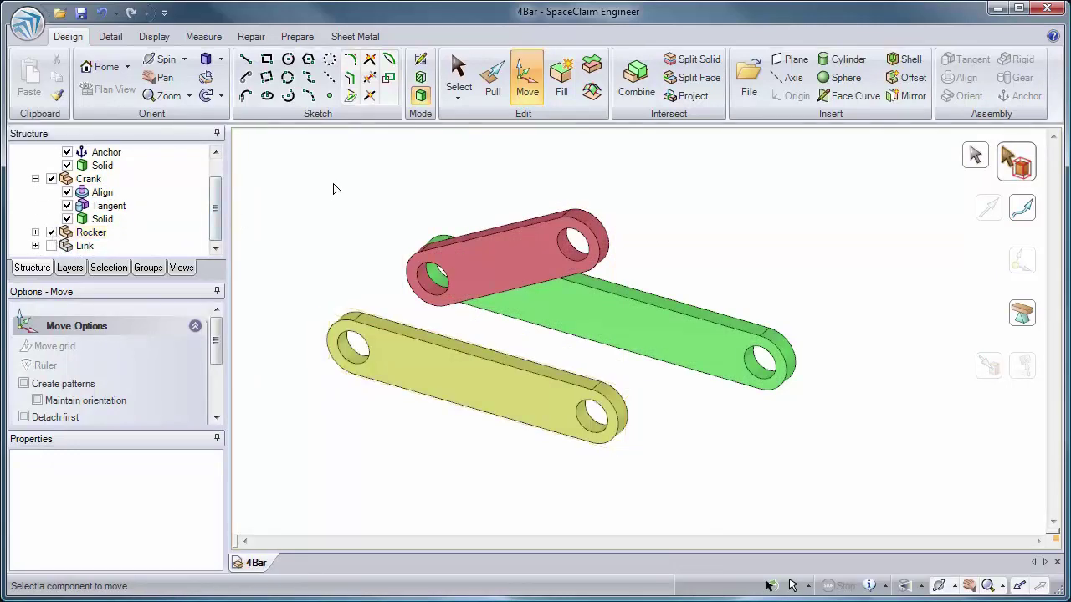
left_click(459, 79)
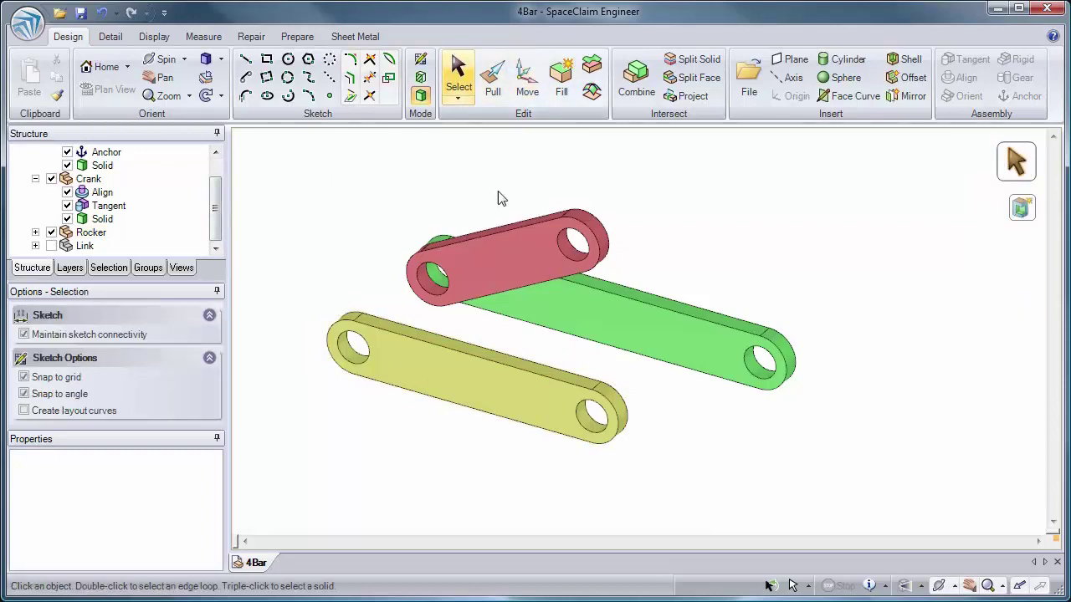
left_click(590, 421)
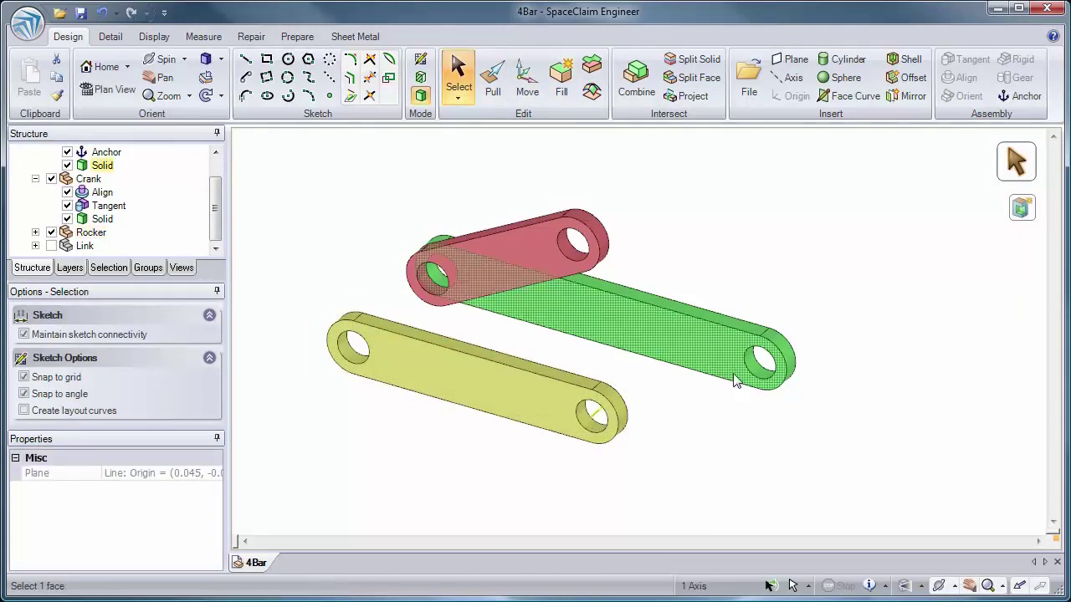
left_click(766, 367, "ctrl")
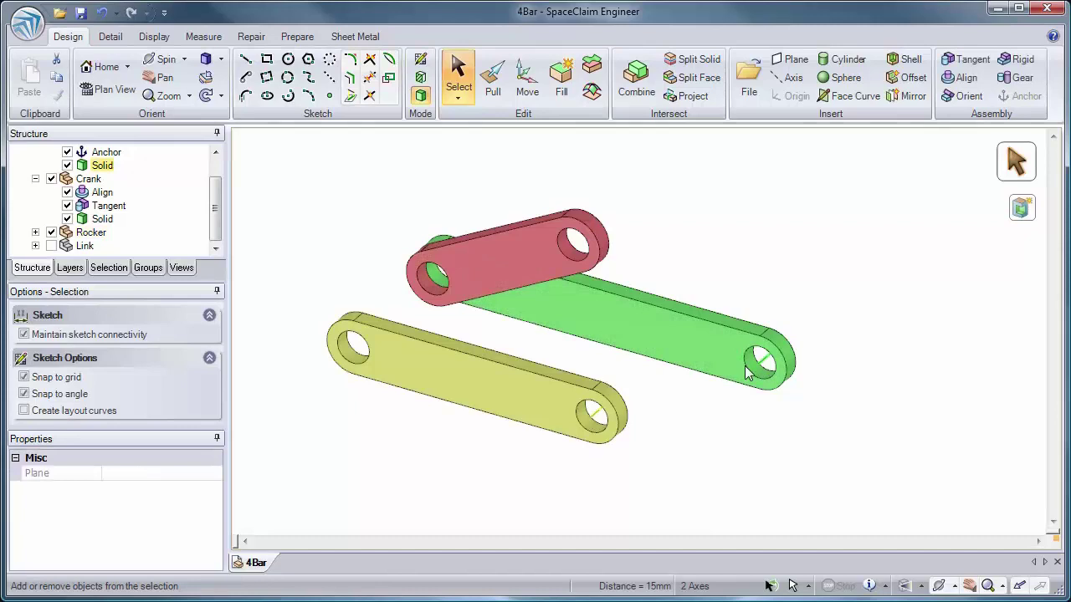
left_click(962, 77)
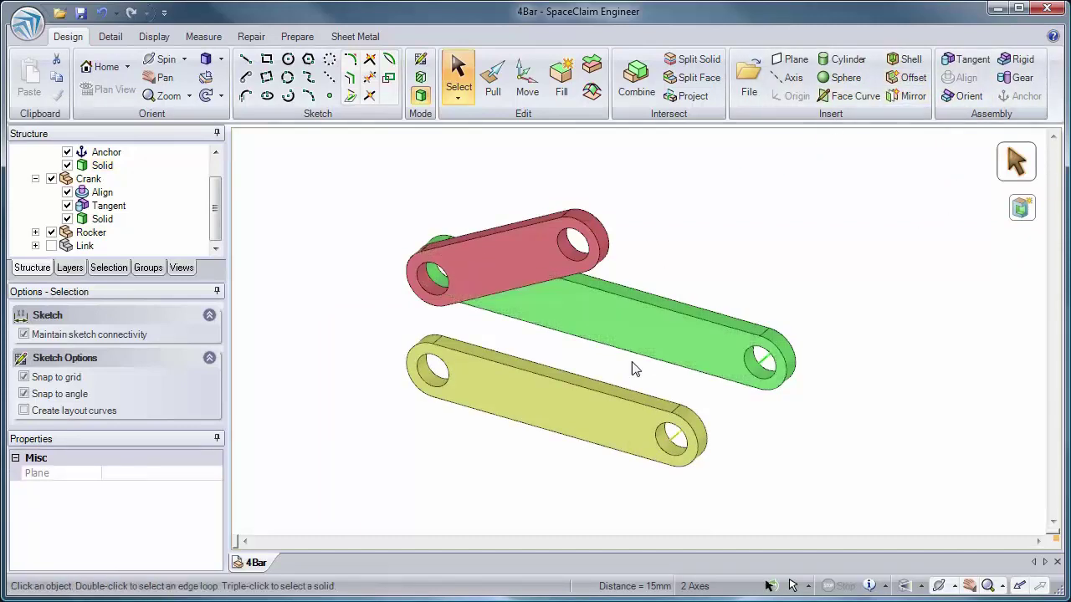
Step: Make the rocker's top face tangent to the green link's face
left_click(596, 401)
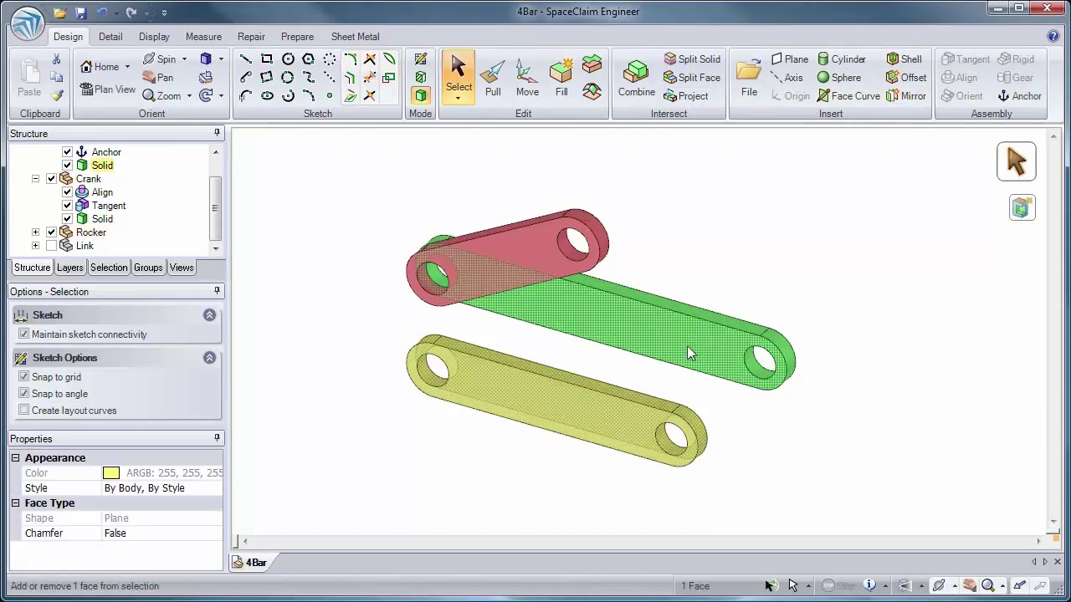
left_click(686, 345, "ctrl")
left_click(970, 66)
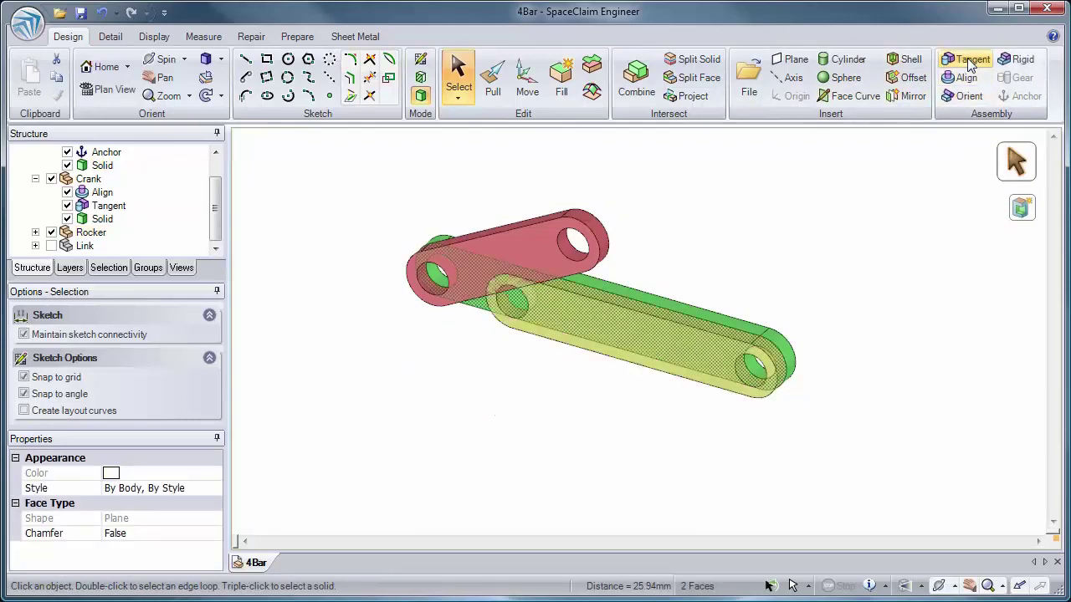
left_click(809, 208)
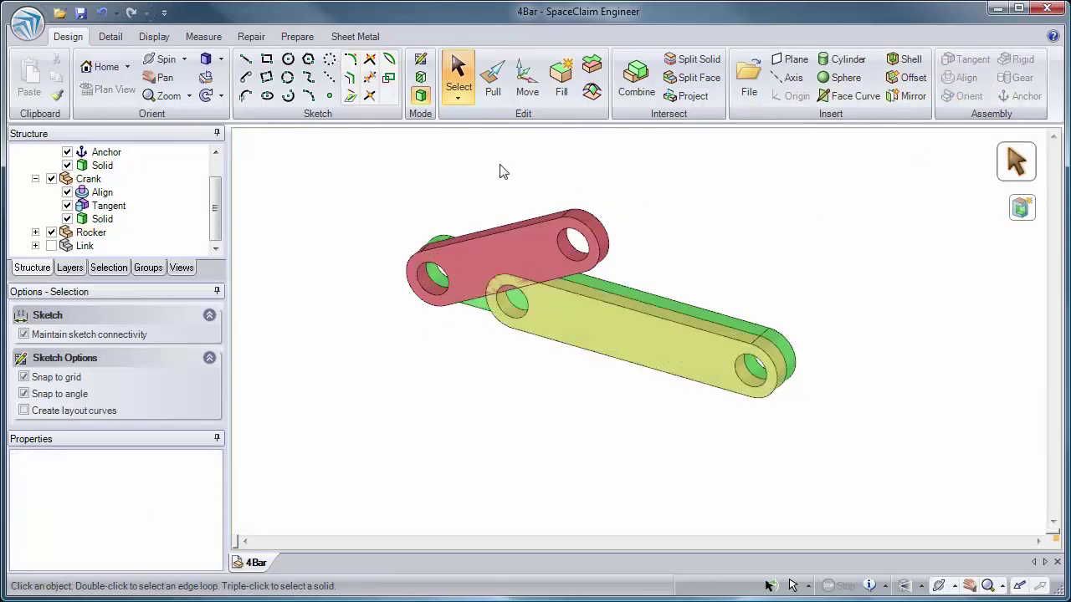
left_click(527, 80)
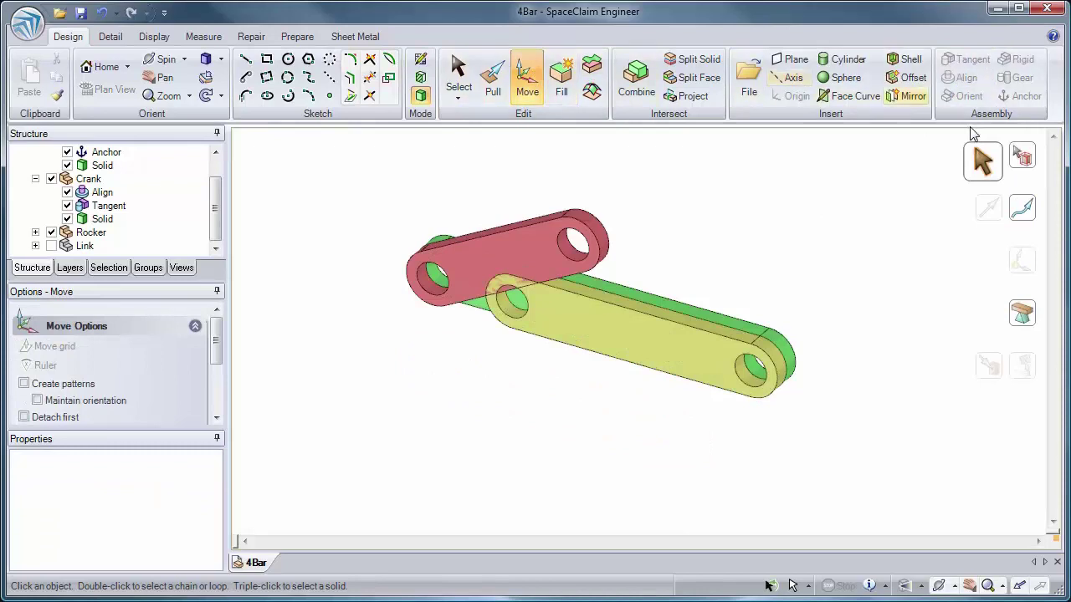
Step: Rotate the yellow Rocker about its pivot to roughly 230°, angled up away from the link
left_click(614, 336)
mouse_move(659, 501)
left_mouse_down()
mouse_move(773, 287)
mouse_move(743, 277)
left_mouse_up()
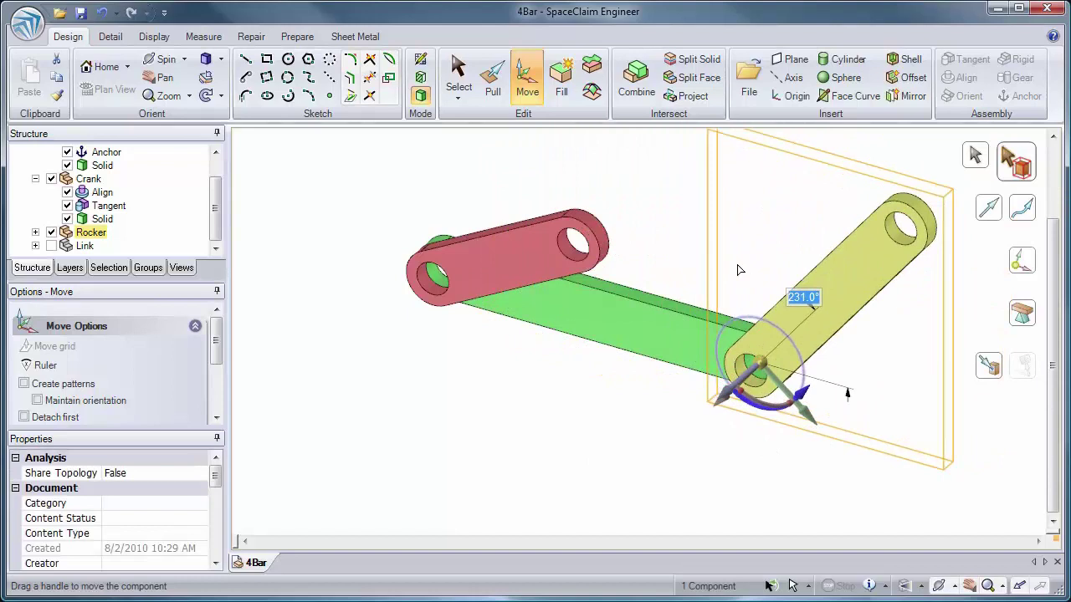
left_click(622, 471)
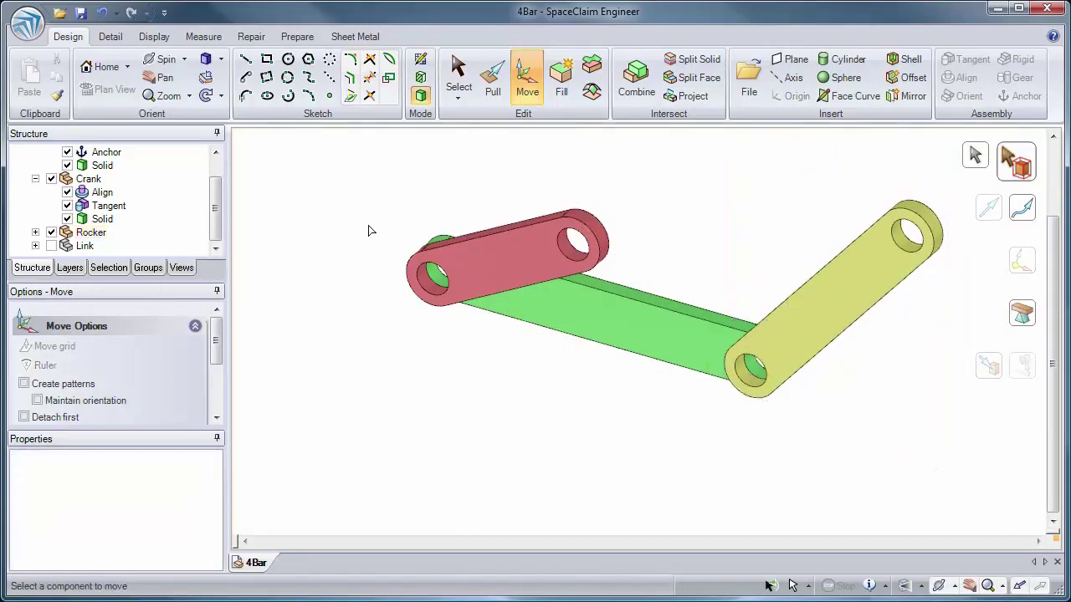
Step: Expand the Rocker's conditions and show the blue Link part in view
left_click(460, 81)
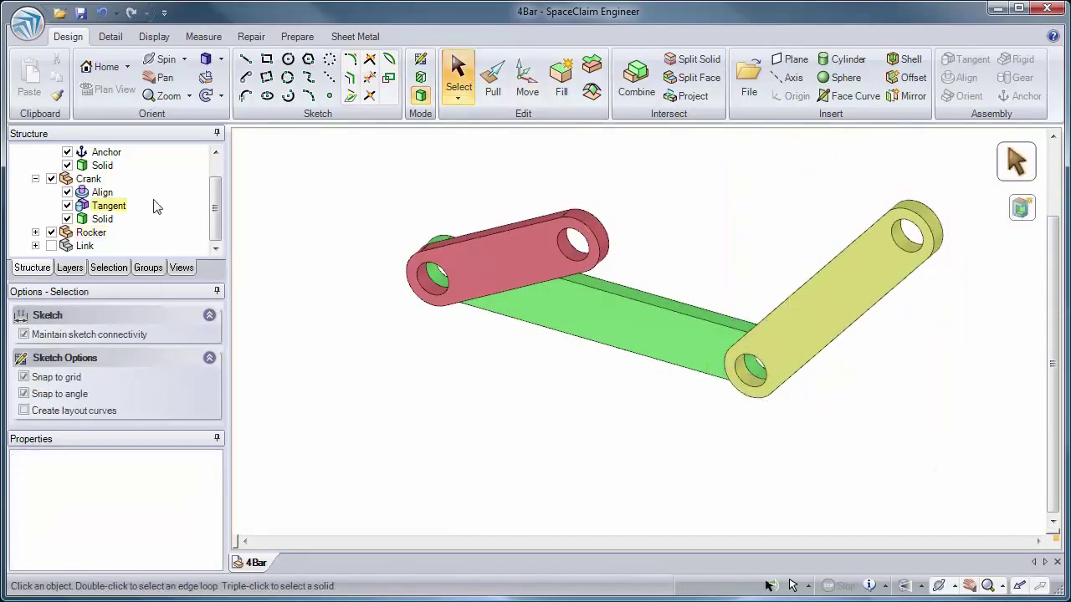
left_click(35, 232)
scroll(121, 214, "down", 1)
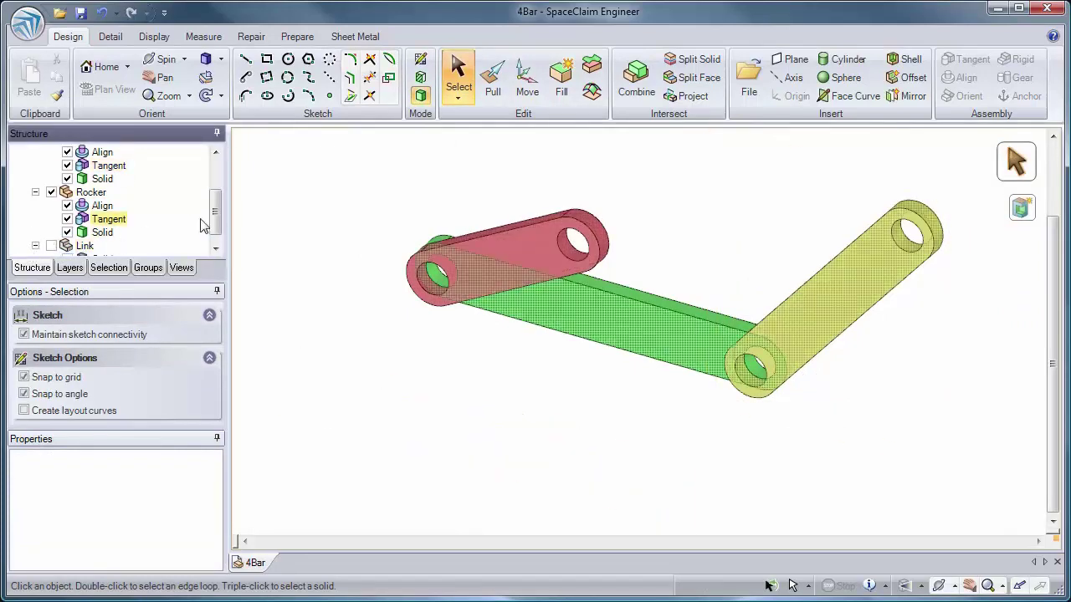
scroll(218, 210, "down", 1)
left_click(51, 233)
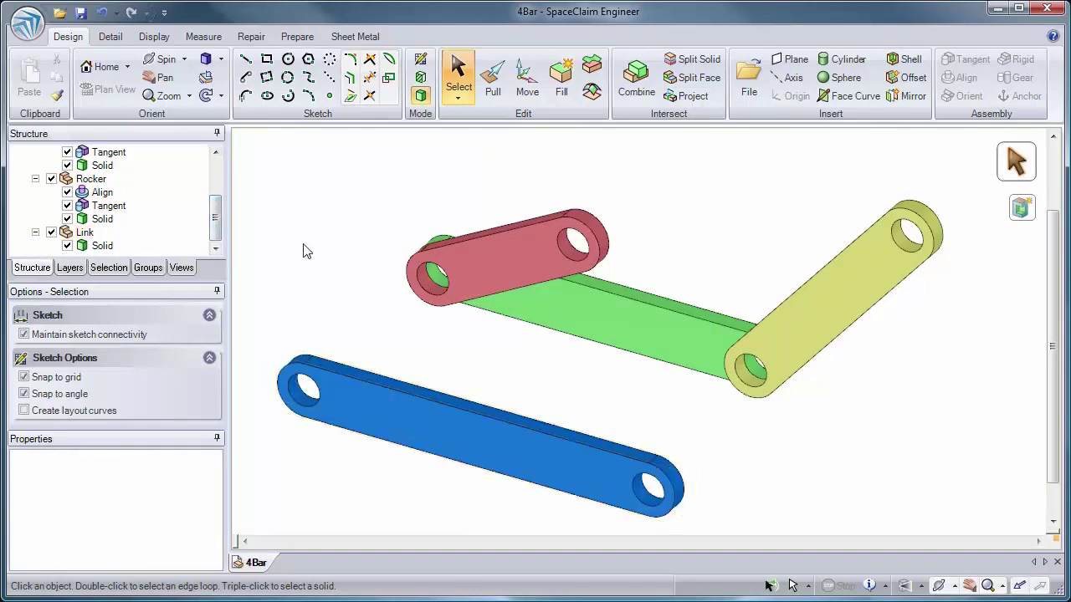
scroll(335, 276, "down", 1)
scroll(335, 269, "down", 1)
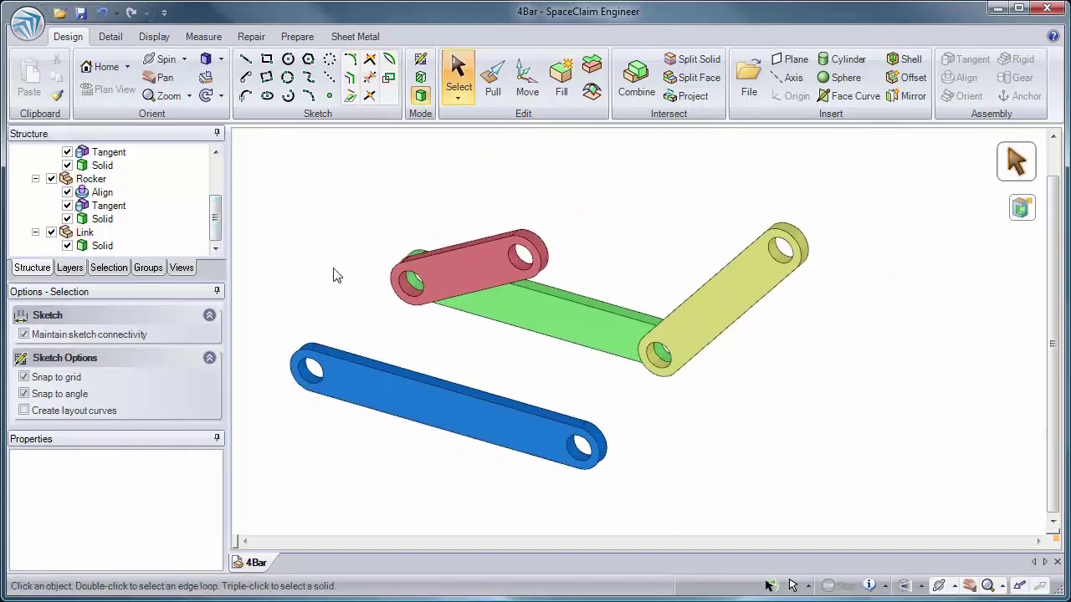
middle_click_drag(333, 276, 324, 304, "shift")
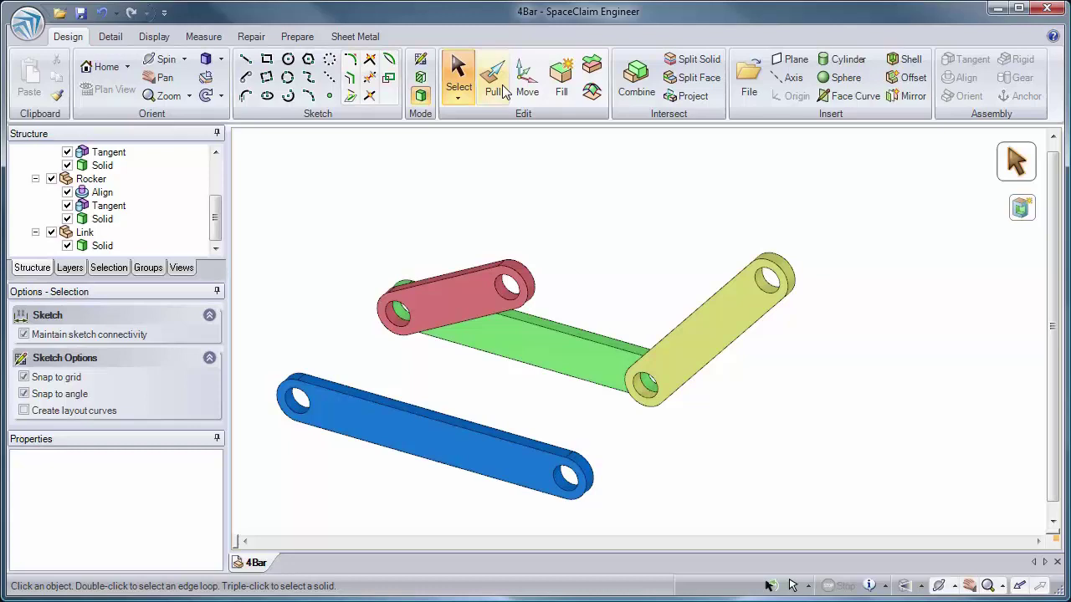
Step: Align the blue link's hole axis with the red crank's free-end hole axis
left_click(299, 405)
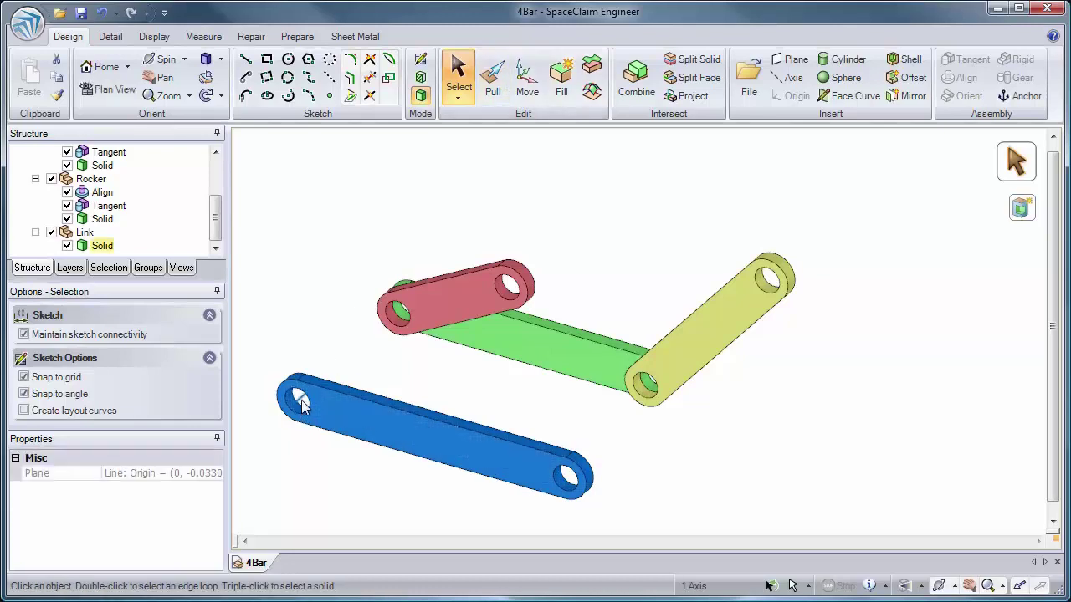
left_click(505, 289)
left_click(960, 77)
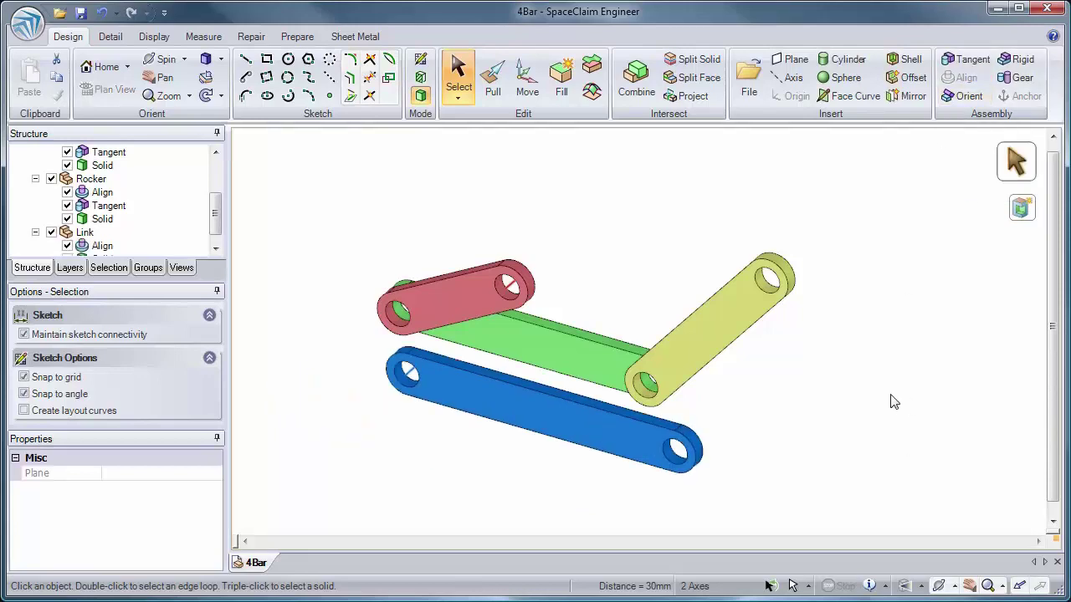
left_click(820, 400)
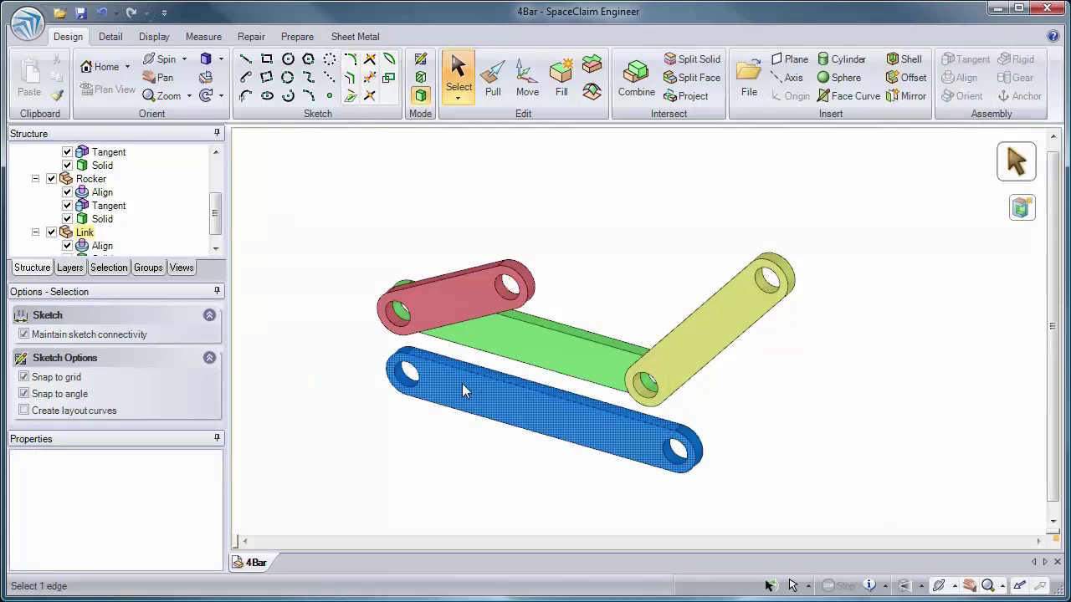
Step: Make the blue link's flat face tangent to the red crank's face
left_click(454, 399)
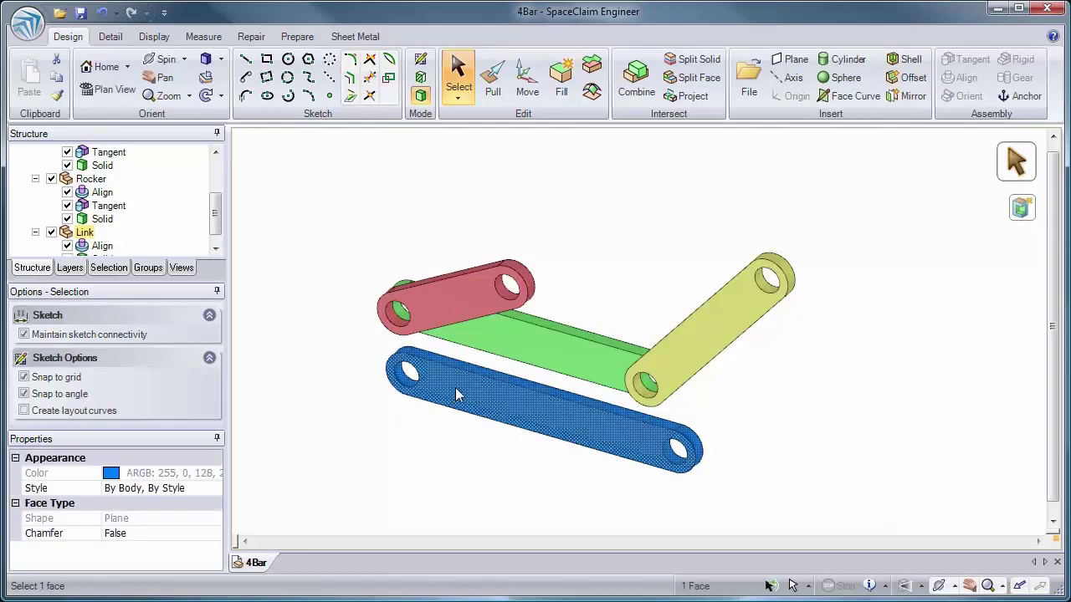
left_click(481, 303, "ctrl")
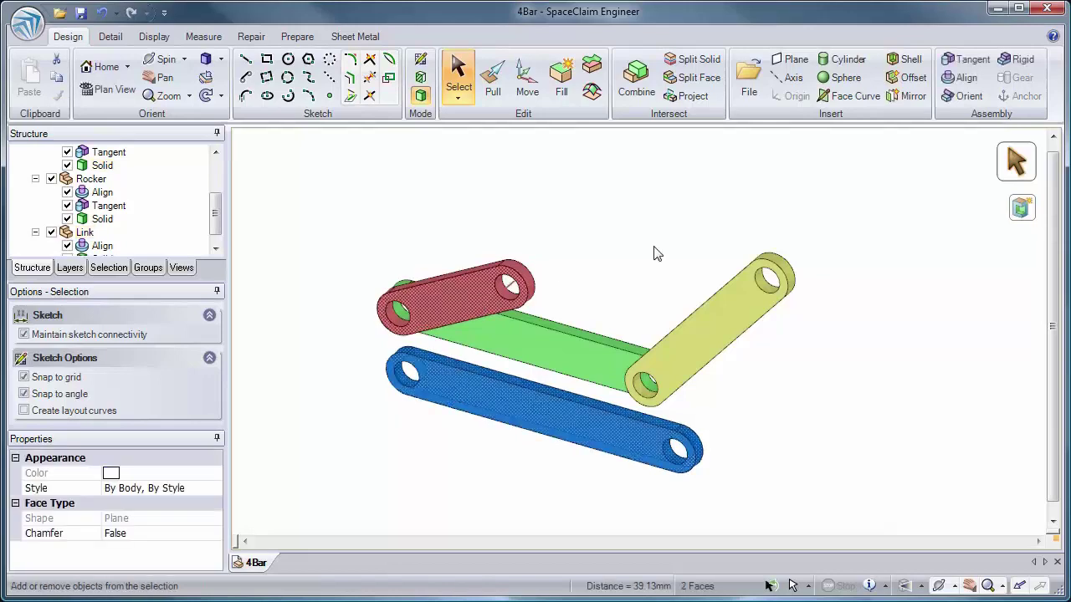
left_click(970, 61)
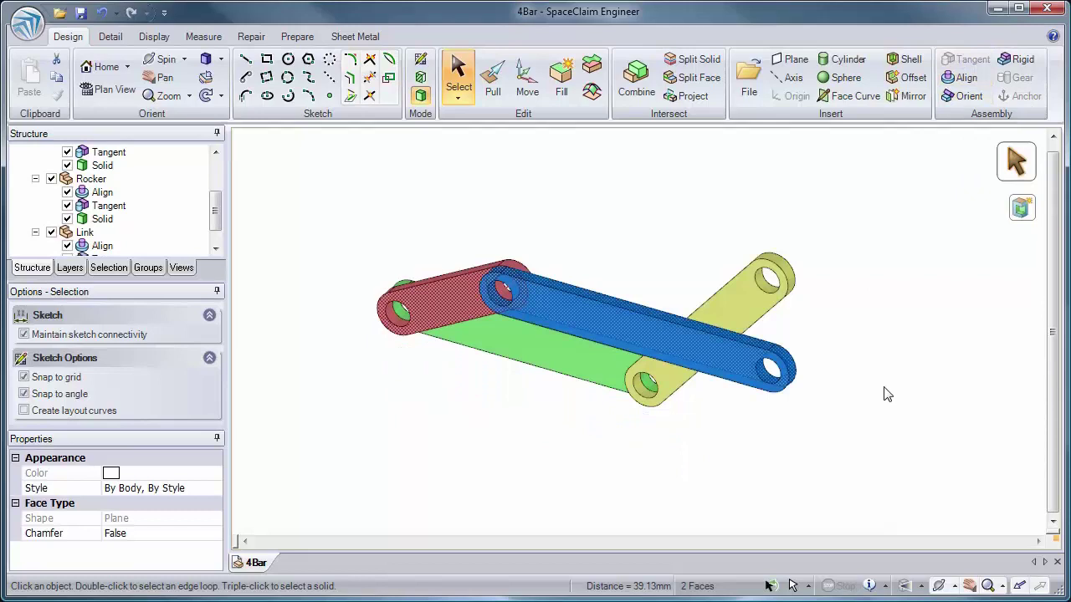
left_click(899, 368)
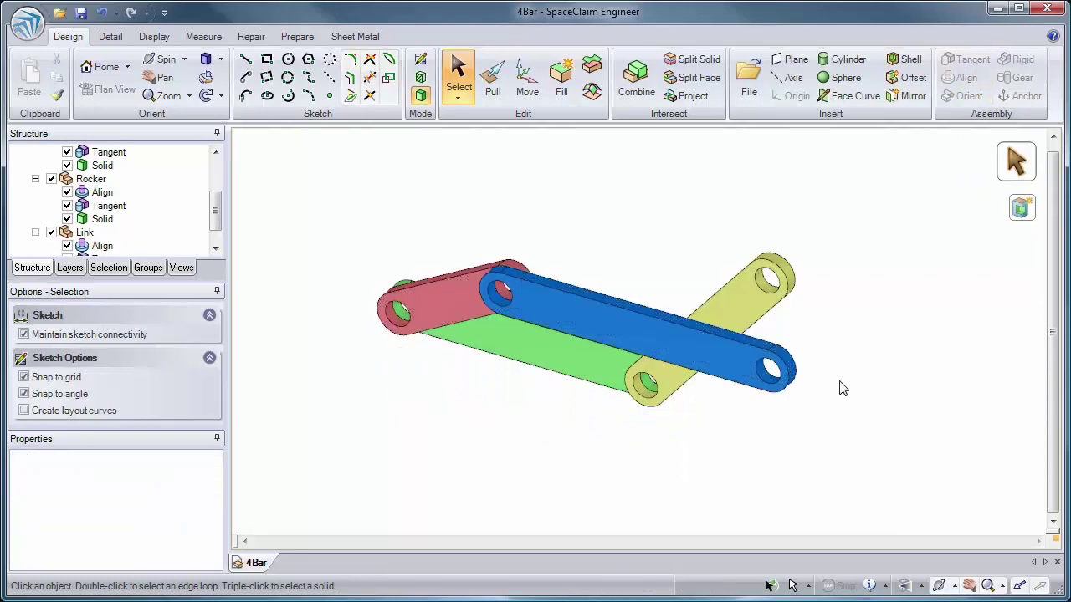
Step: Align the blue link's other hole with the yellow rocker's hole, closing the loop
left_click(764, 358)
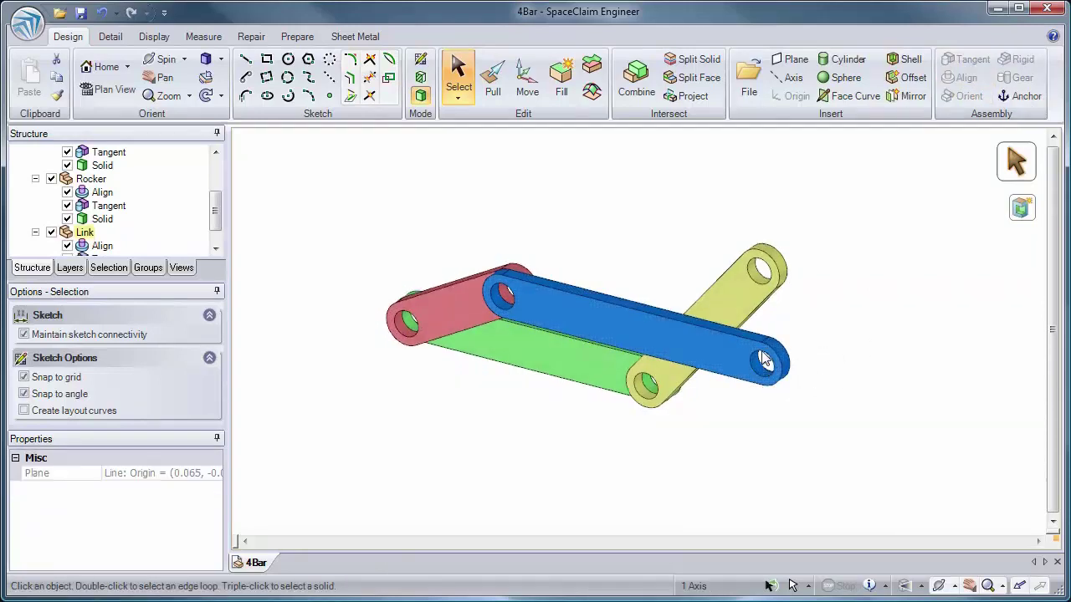
left_click(759, 276, "ctrl")
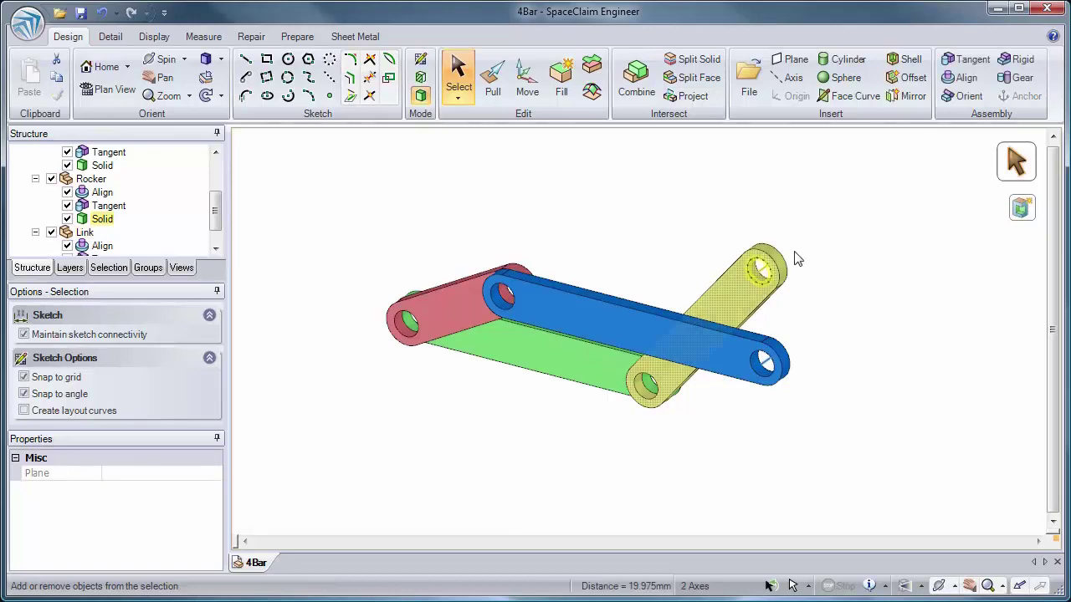
left_click(964, 77)
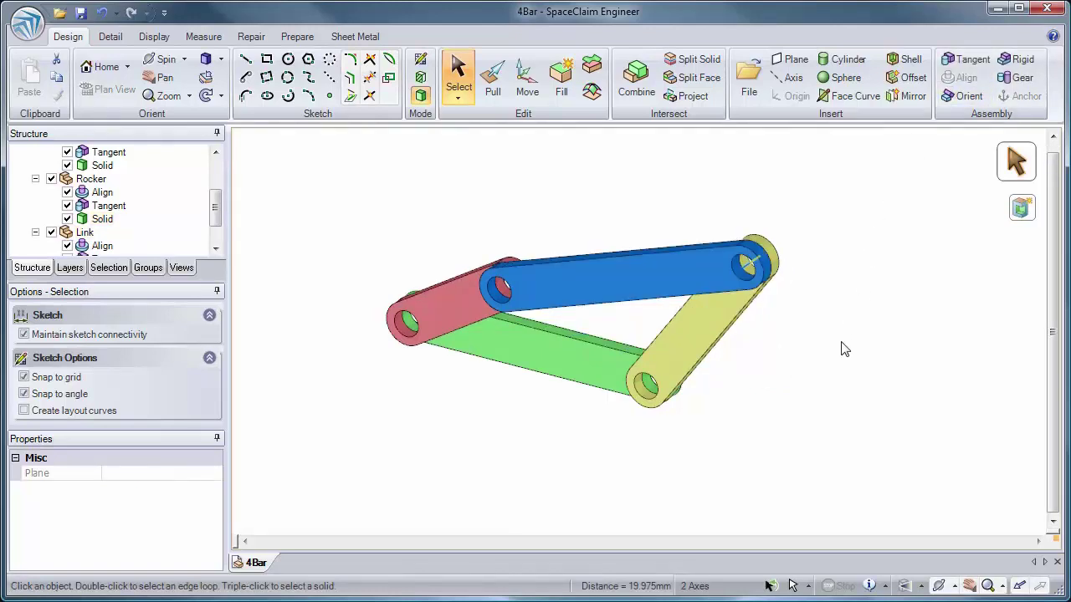
left_click(845, 366)
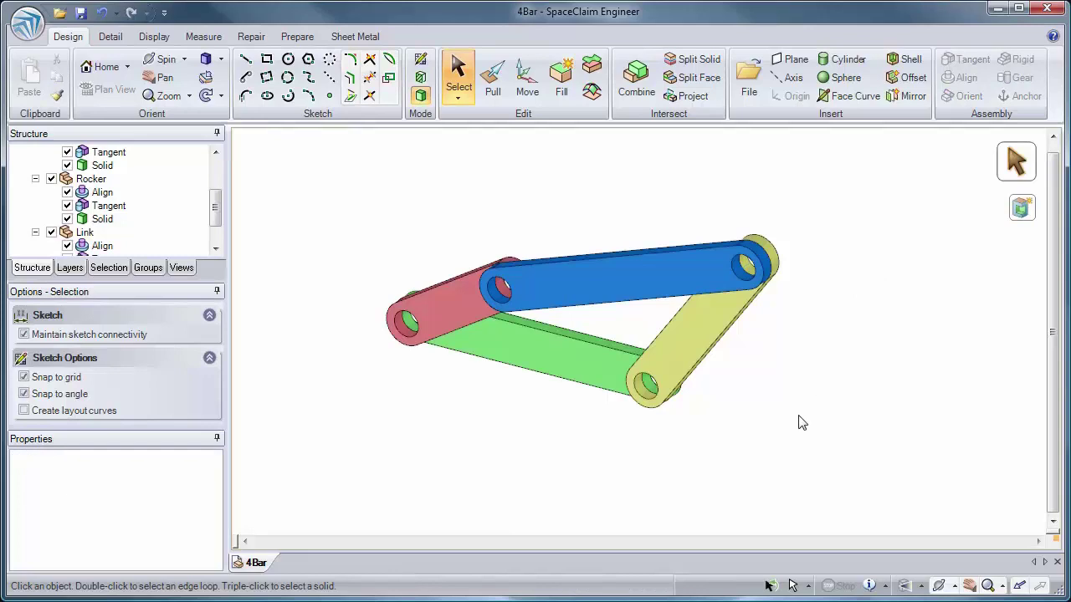
Step: Rotate the whole red Crank component about its pivot so the linkage swings with it
middle_click_drag(796, 421, 836, 417, "ctrl")
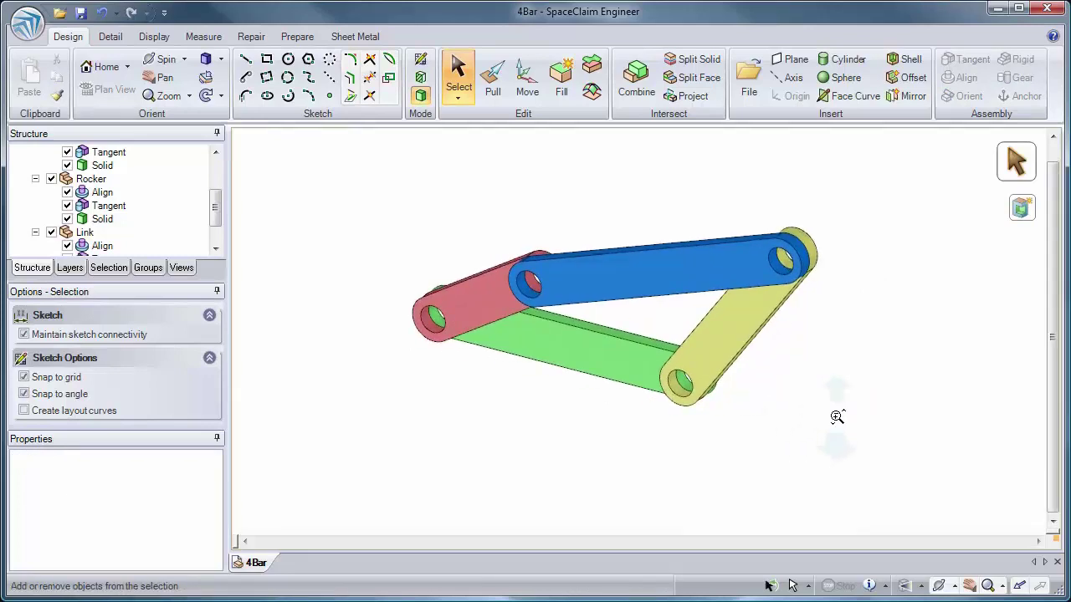
left_click(527, 80)
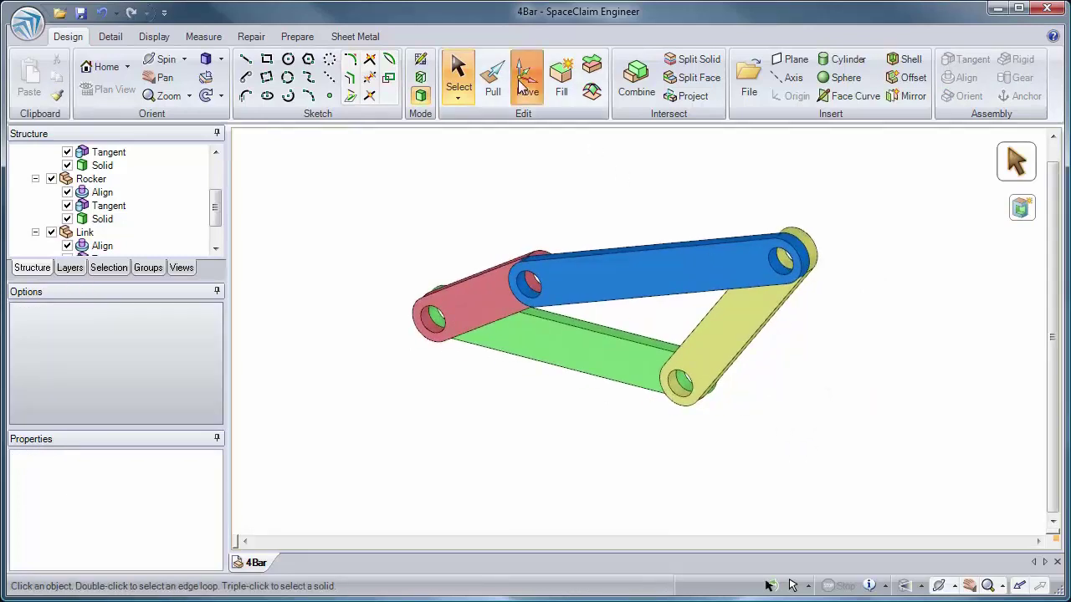
left_click(460, 314)
left_click(1010, 159)
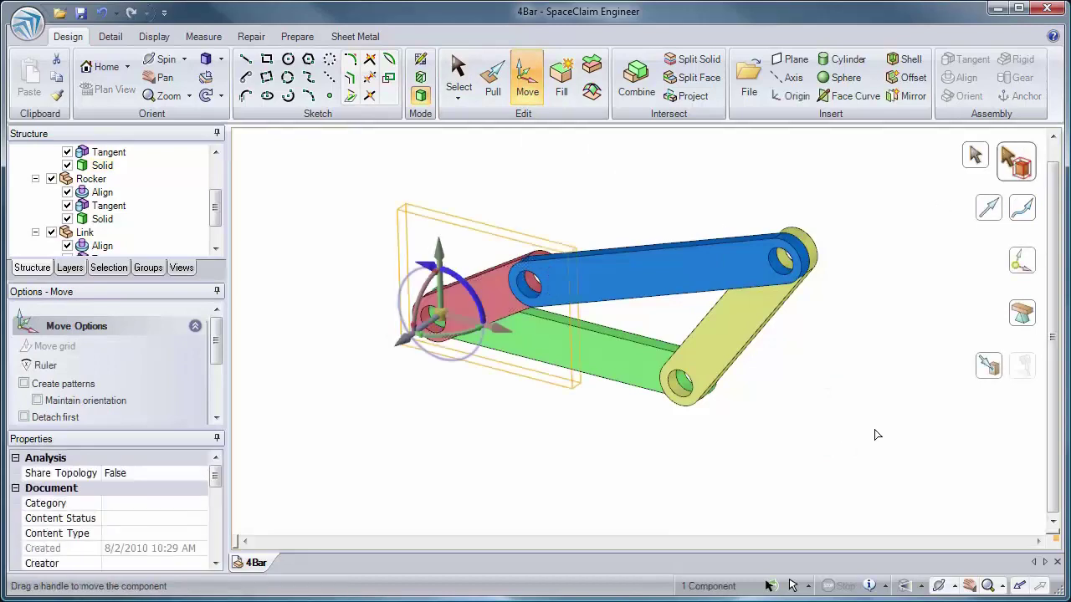
mouse_move(931, 426)
left_mouse_down()
mouse_move(620, 138)
mouse_move(362, 346)
mouse_move(431, 393)
mouse_move(513, 475)
left_mouse_up()
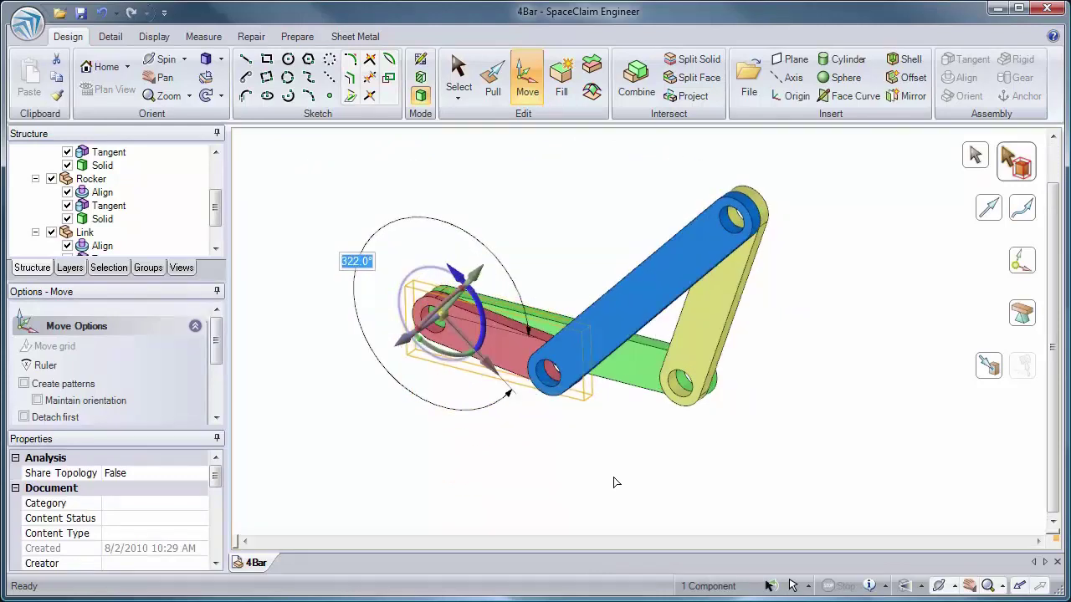
mouse_move(613, 483)
left_mouse_down()
mouse_move(537, 207)
mouse_move(380, 307)
mouse_move(536, 422)
left_mouse_up()
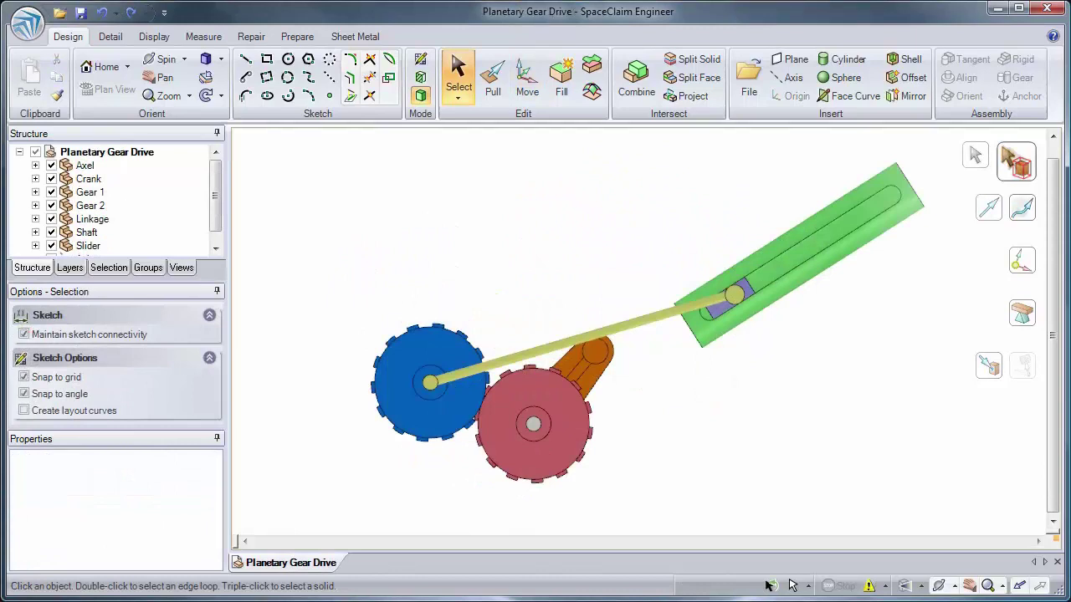
Step: Use Expand All on the Planetary Gear Drive root to list every part's Align, Rigid and Anchor conditions
left_click(1009, 157)
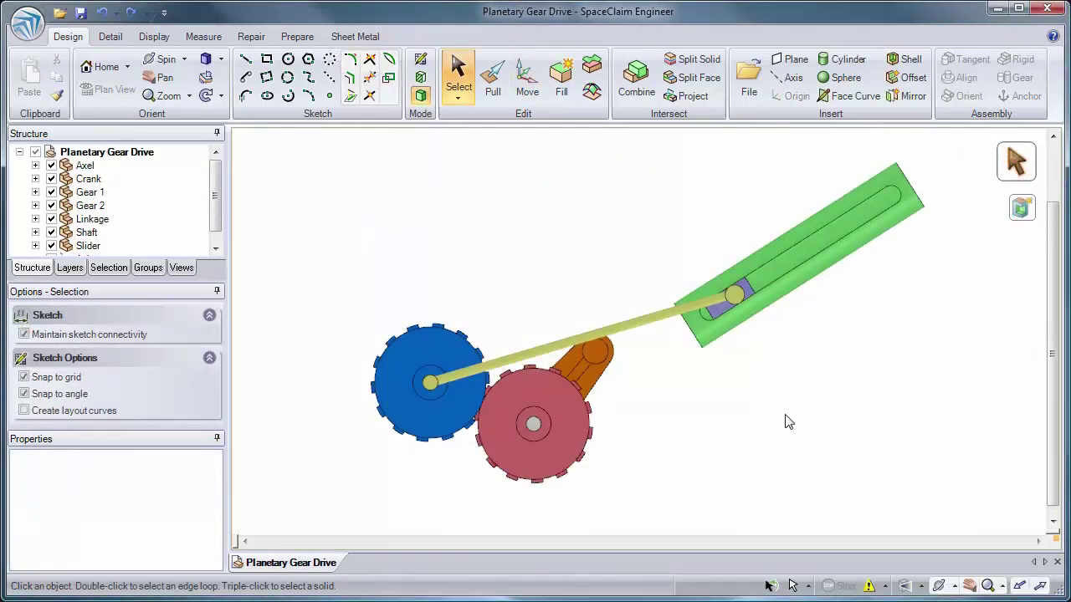
left_click(120, 161)
right_click(117, 156)
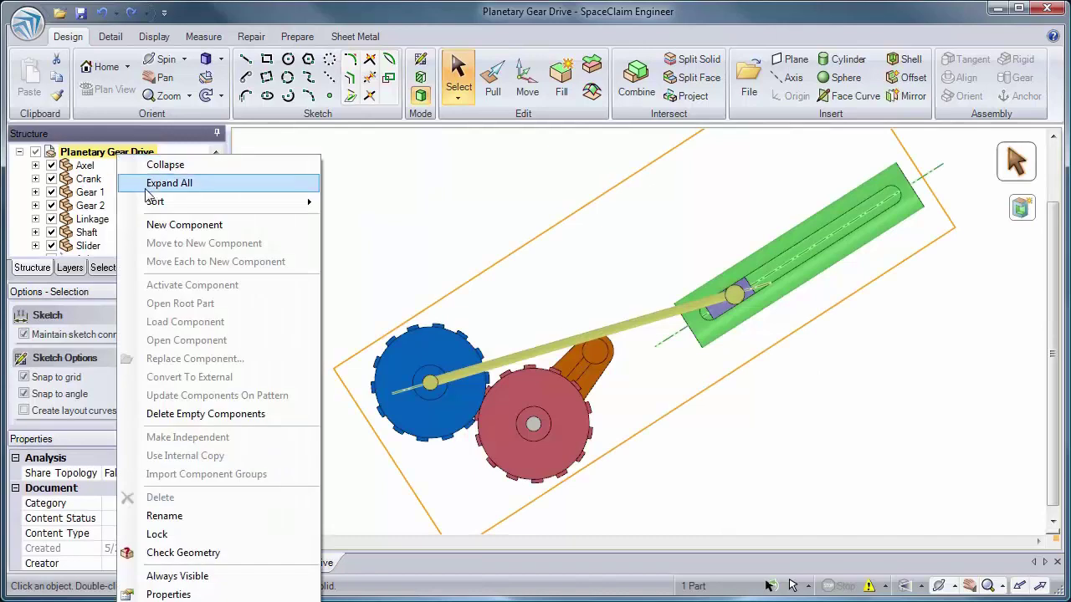
left_click(148, 183)
left_click_drag(215, 227, 226, 178)
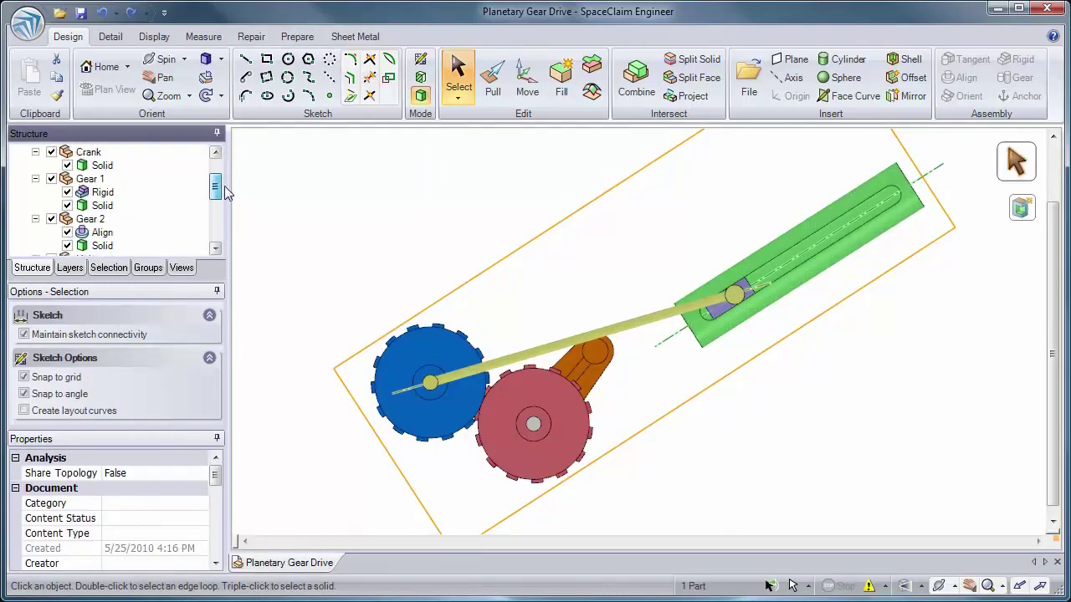
left_click(350, 169)
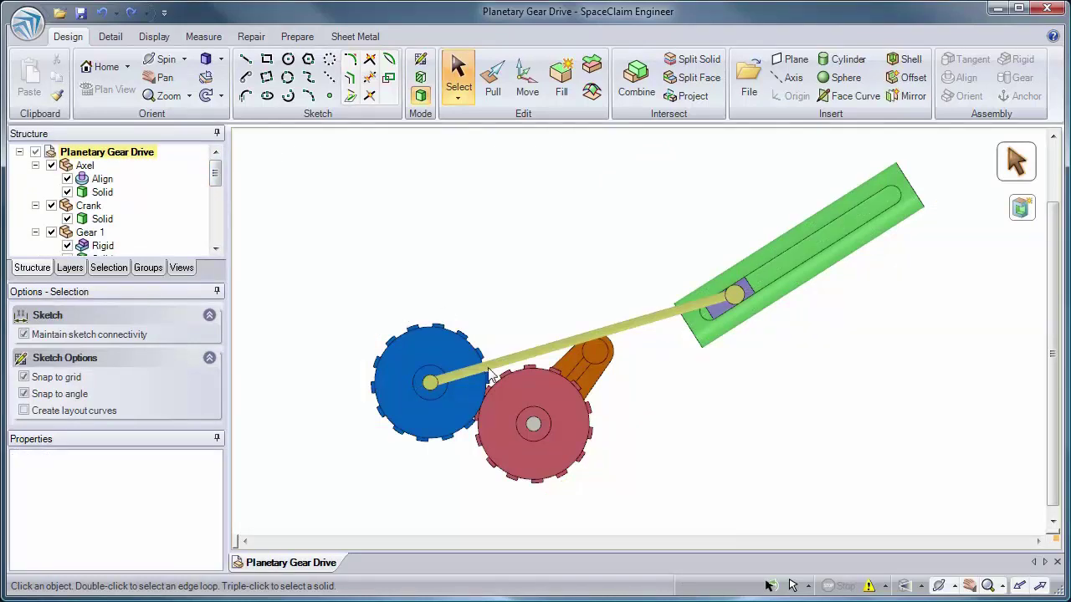
Step: Apply a Rigid condition between a red gear face and an orange crank face
left_click(572, 425)
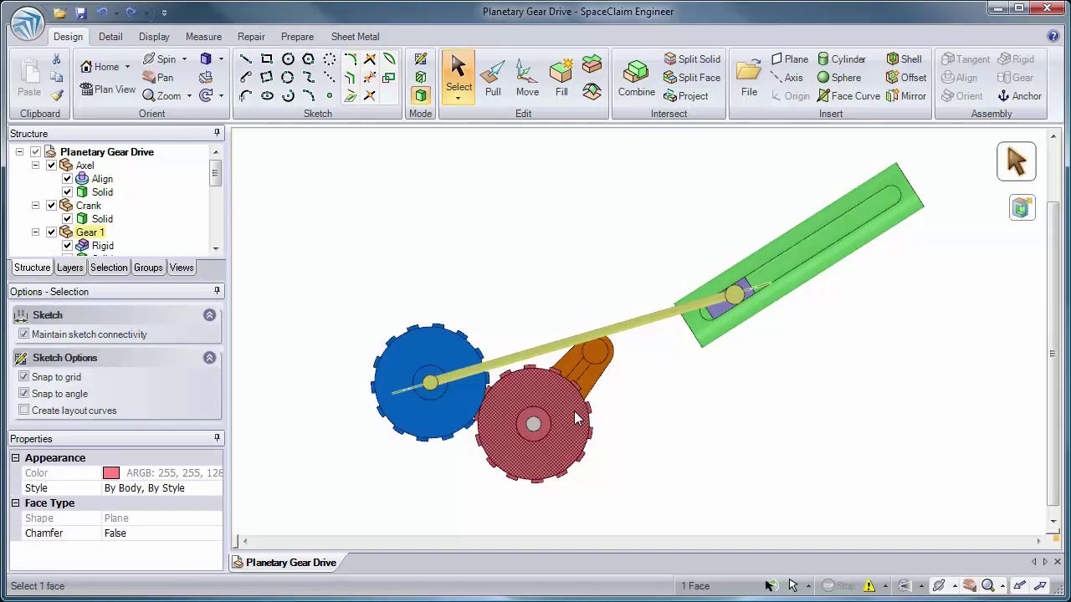
left_click(596, 380, "ctrl")
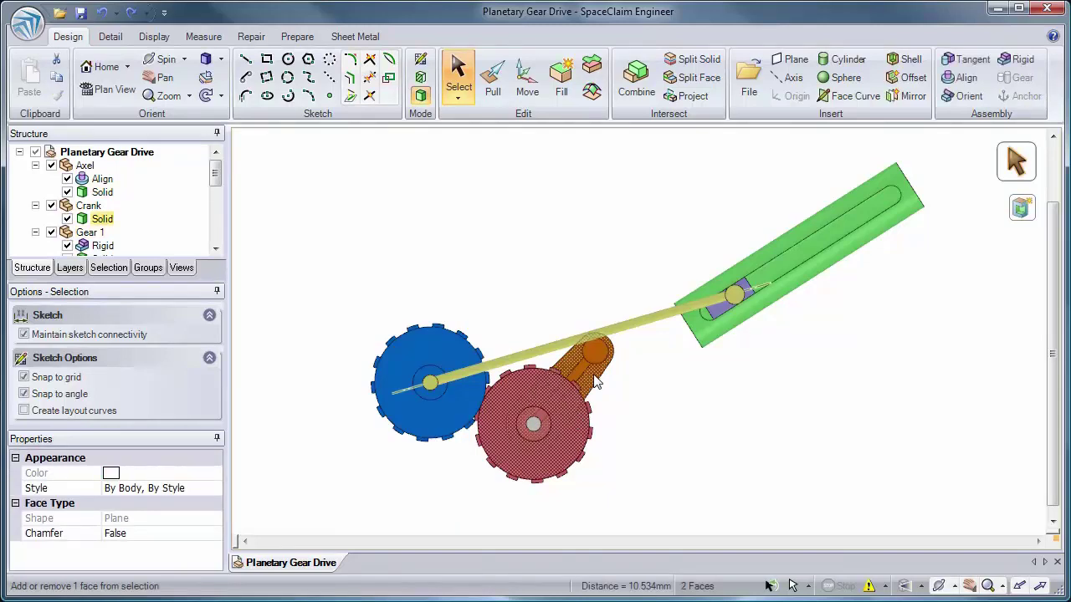
left_click(1020, 60)
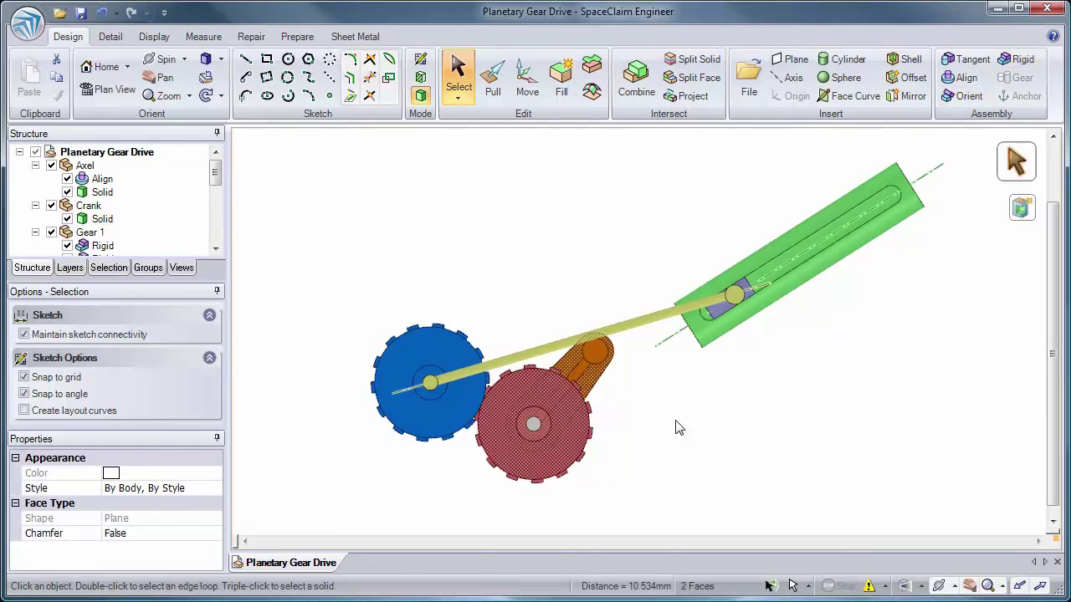
left_click(674, 416)
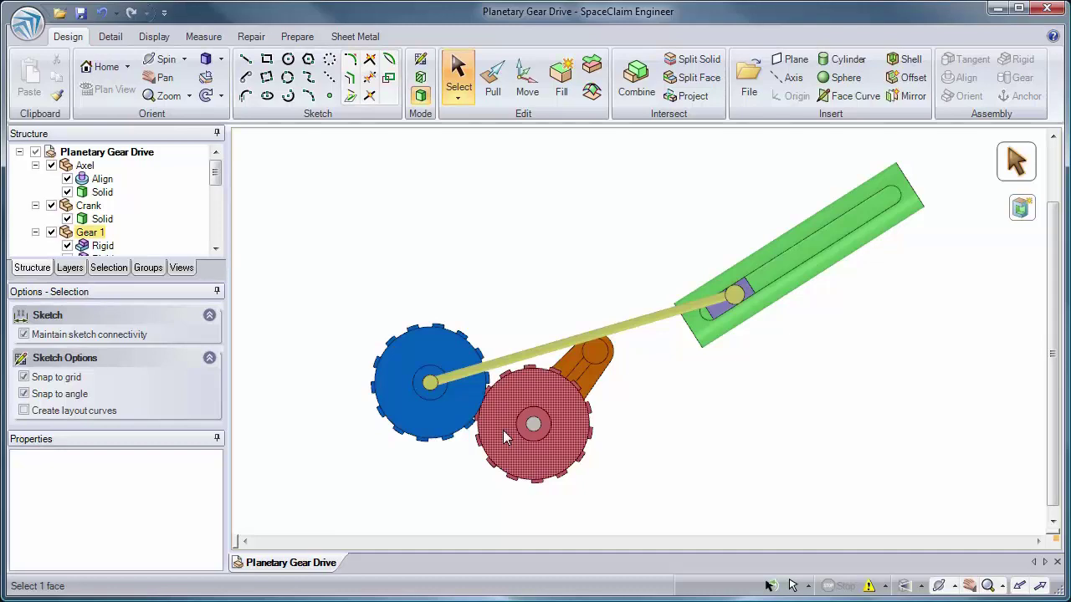
Step: Apply an Orient condition between the yellow rod edge and the blue gear's axis
left_click(478, 414)
scroll(481, 415, "up", 2)
scroll(480, 415, "up", 2)
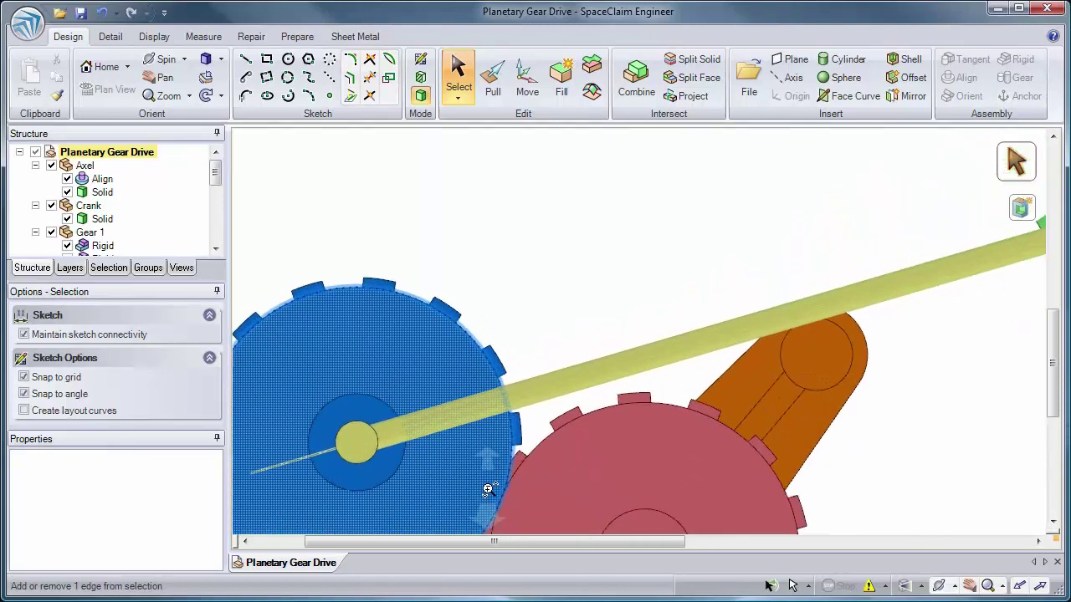
scroll(488, 490, "up", 2)
scroll(489, 494, "up", 2)
scroll(494, 481, "up", 2)
middle_click_drag(499, 474, 561, 393, "shift")
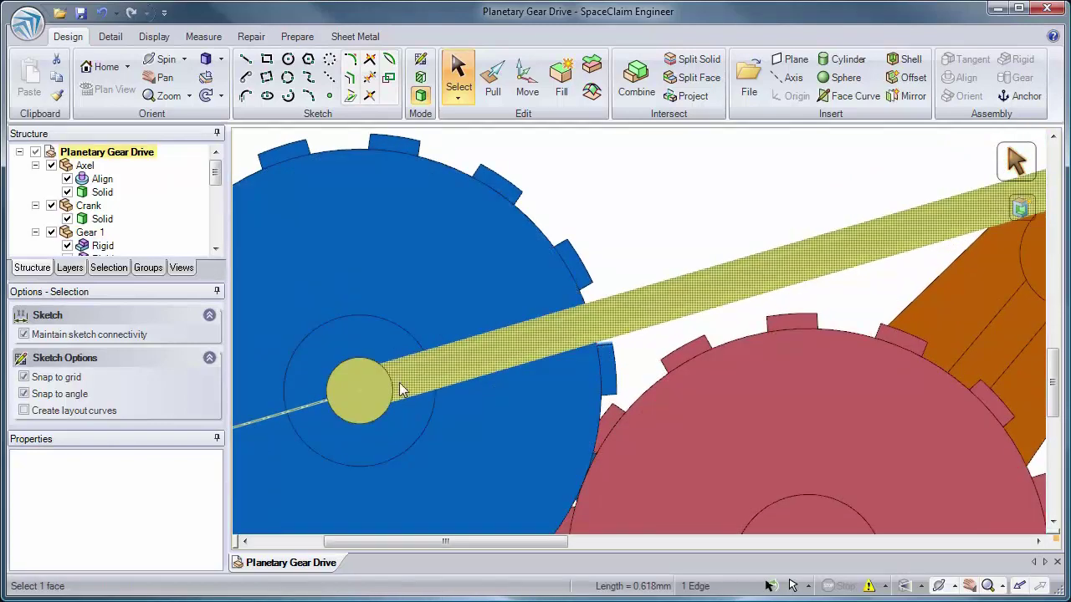
left_click(295, 410, "ctrl")
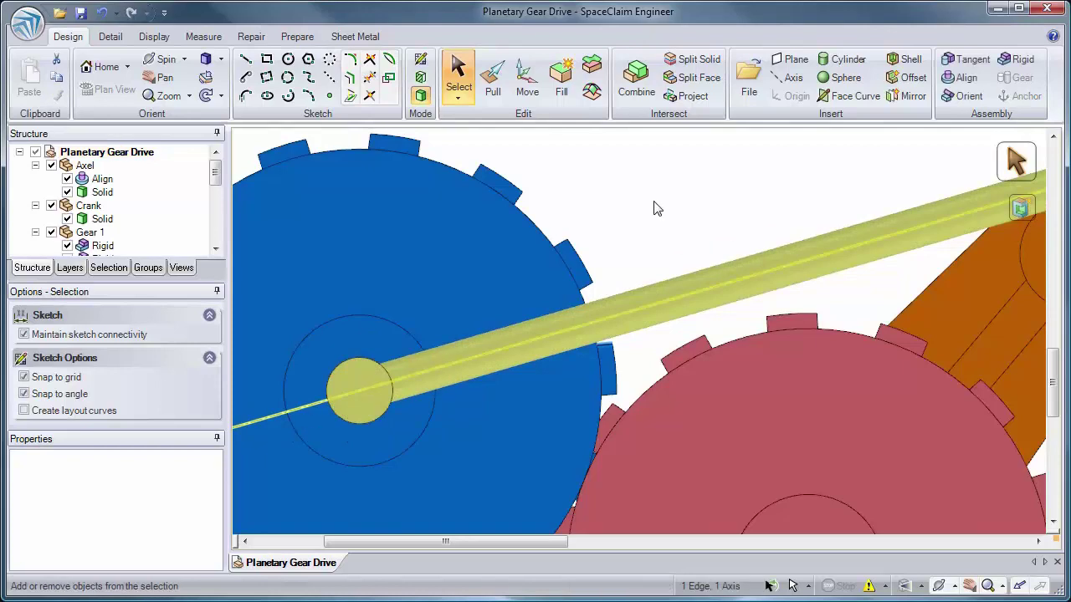
left_click(951, 98)
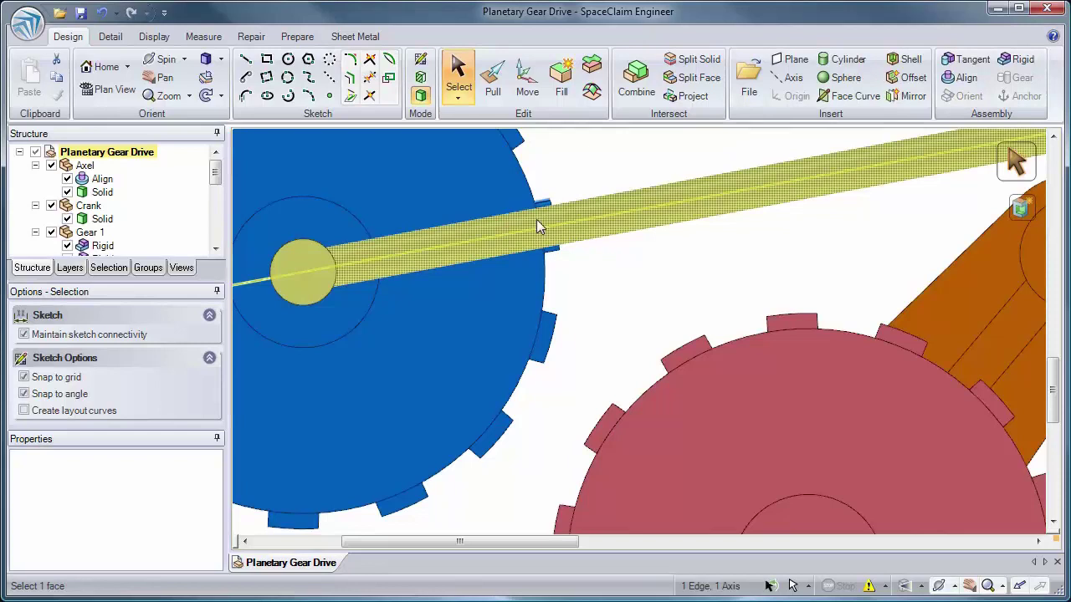
scroll(513, 242, "down", 2)
scroll(510, 250, "down", 2)
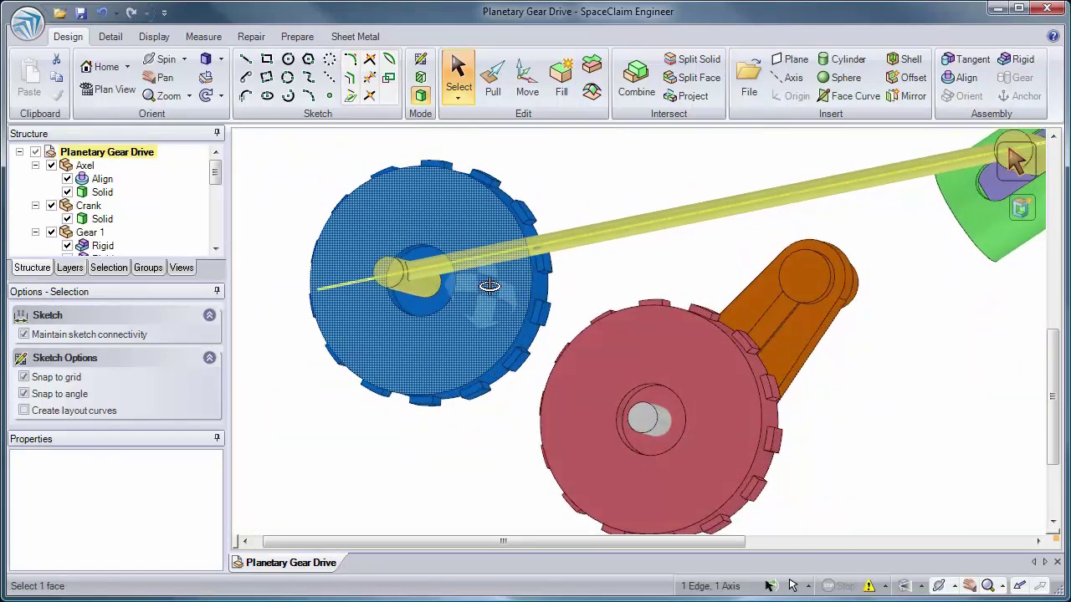
middle_click_drag(486, 282, 554, 375, "ctrl")
Step: Make the blue gear's cylinder tangent to the red gear's face, then add a Gear condition
left_click(583, 272)
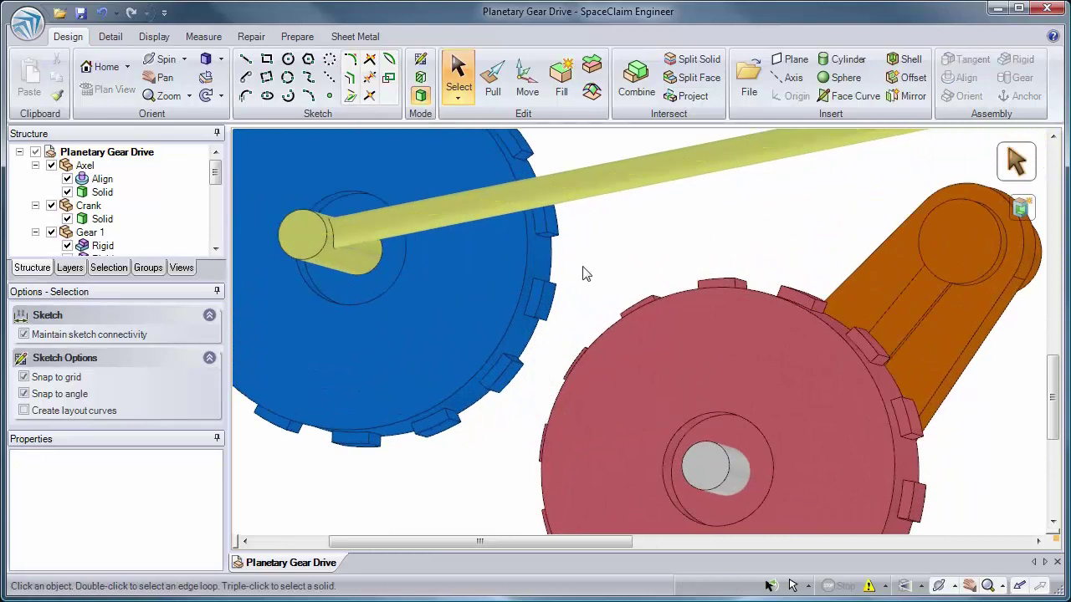
left_click(519, 343)
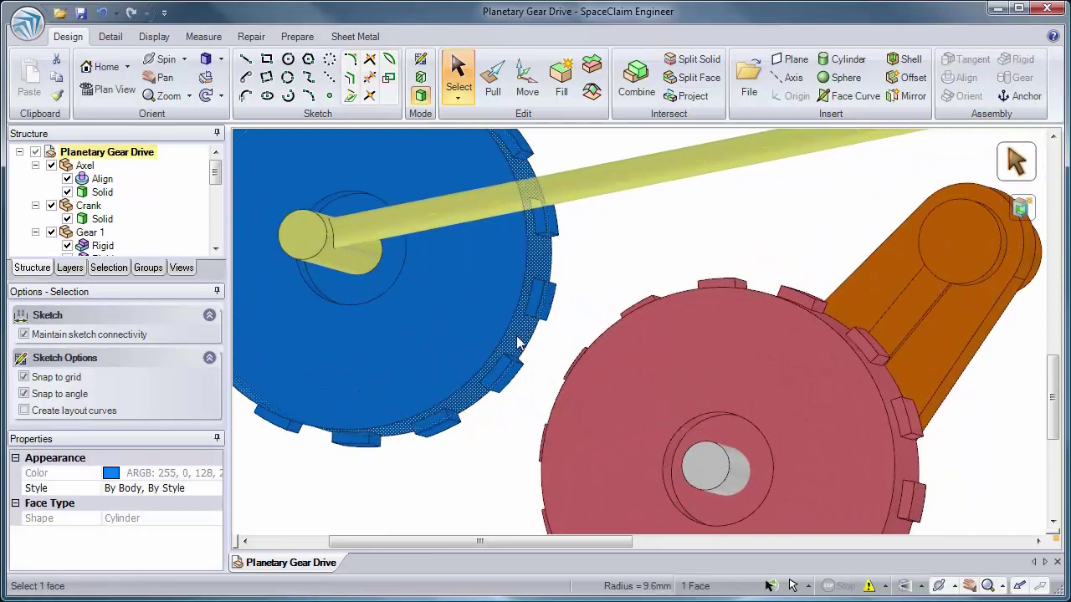
left_click(559, 403, "ctrl")
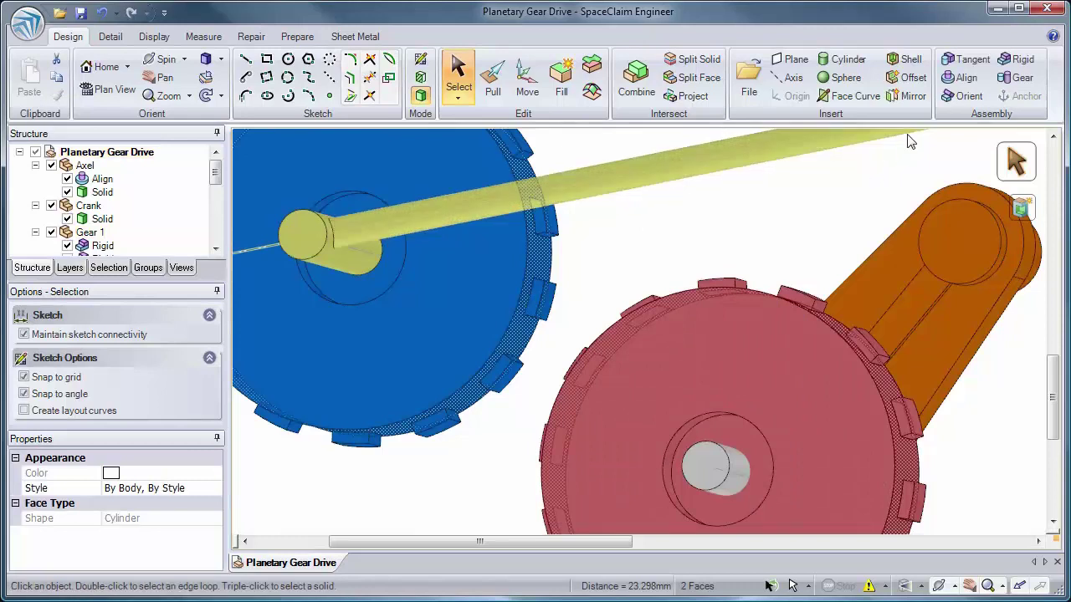
left_click(973, 63)
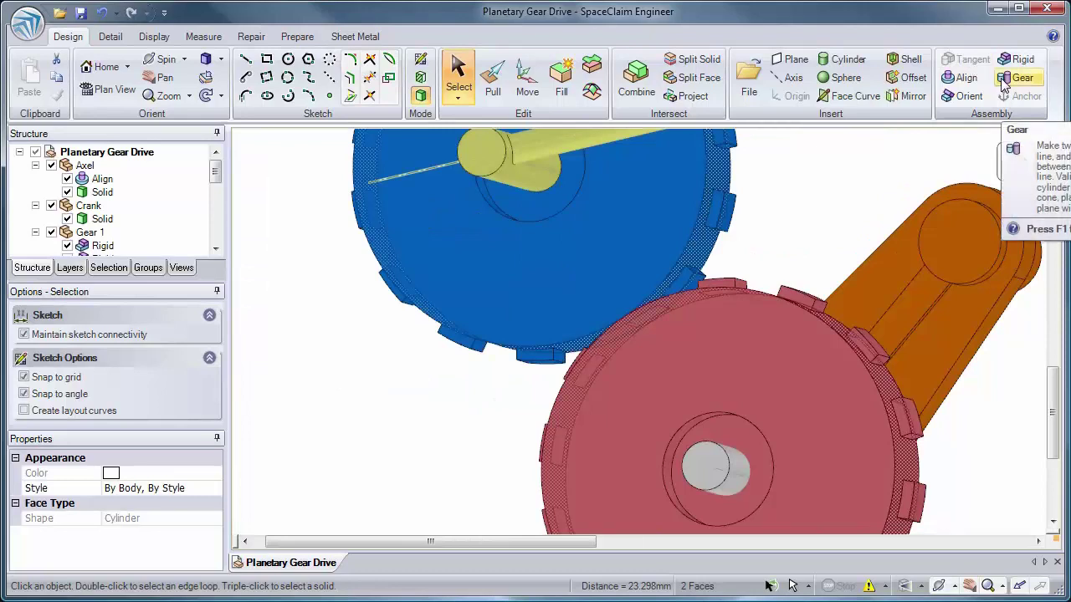
left_click(1002, 81)
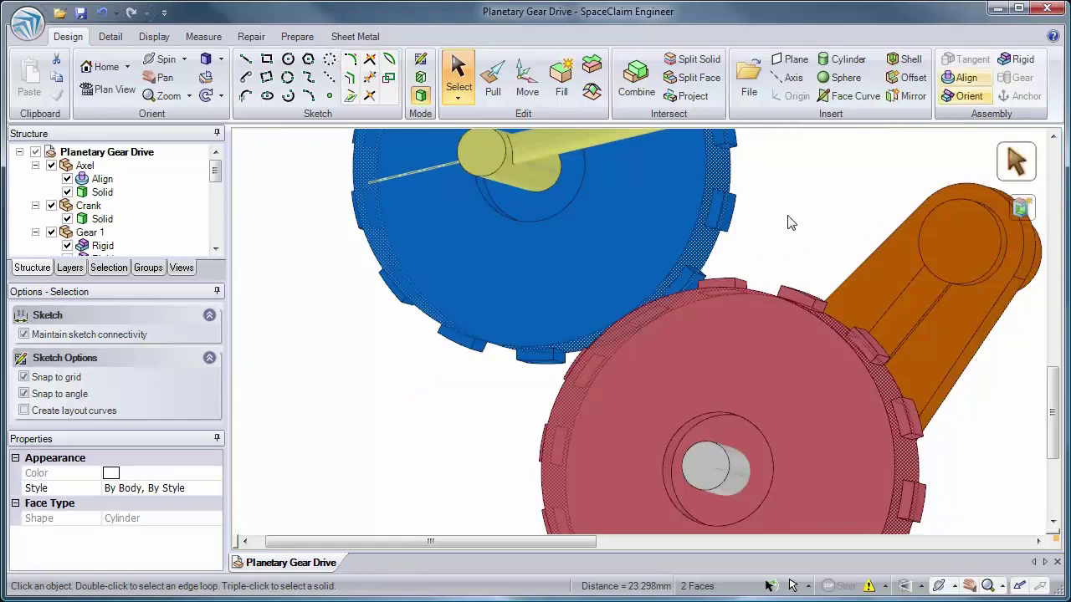
scroll(786, 219, "down", 5)
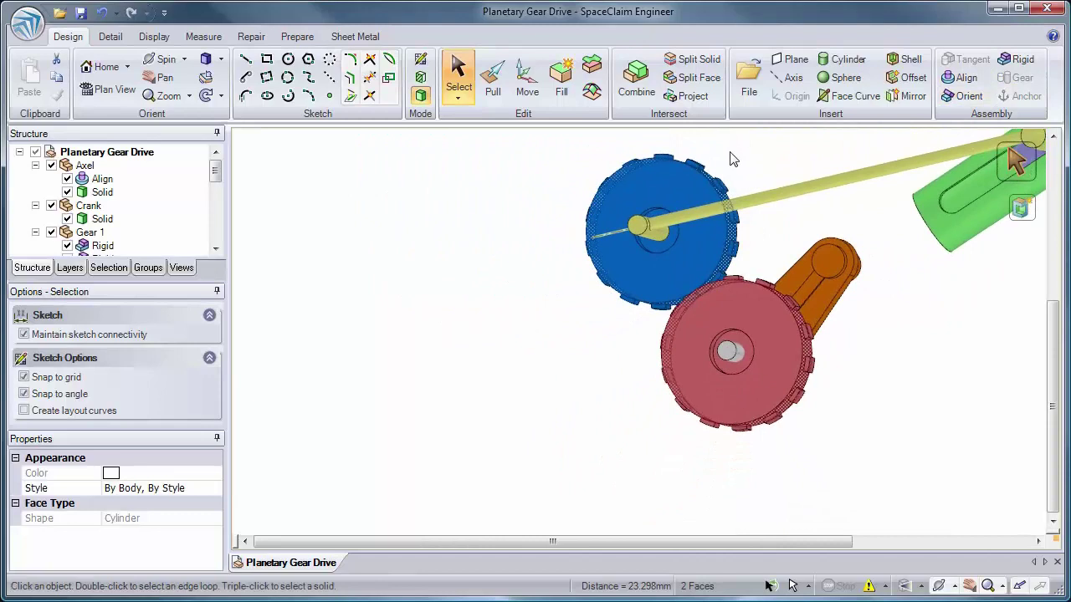
Step: In plan view of the red gear, select the whole Crank with Move, anchored at the gear centre
left_click(756, 322)
key("v")
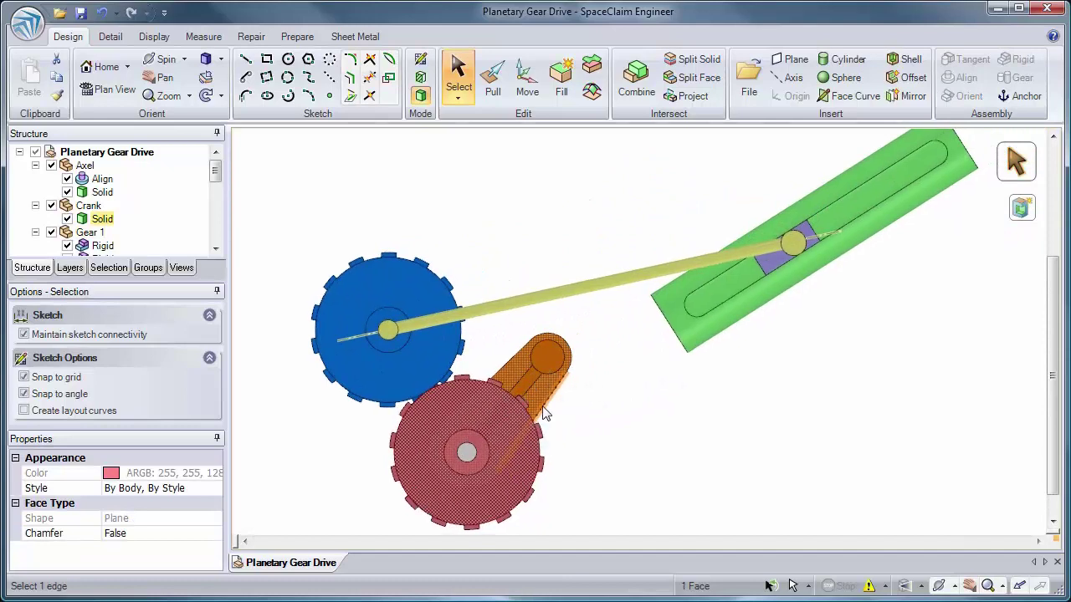
left_click(699, 376)
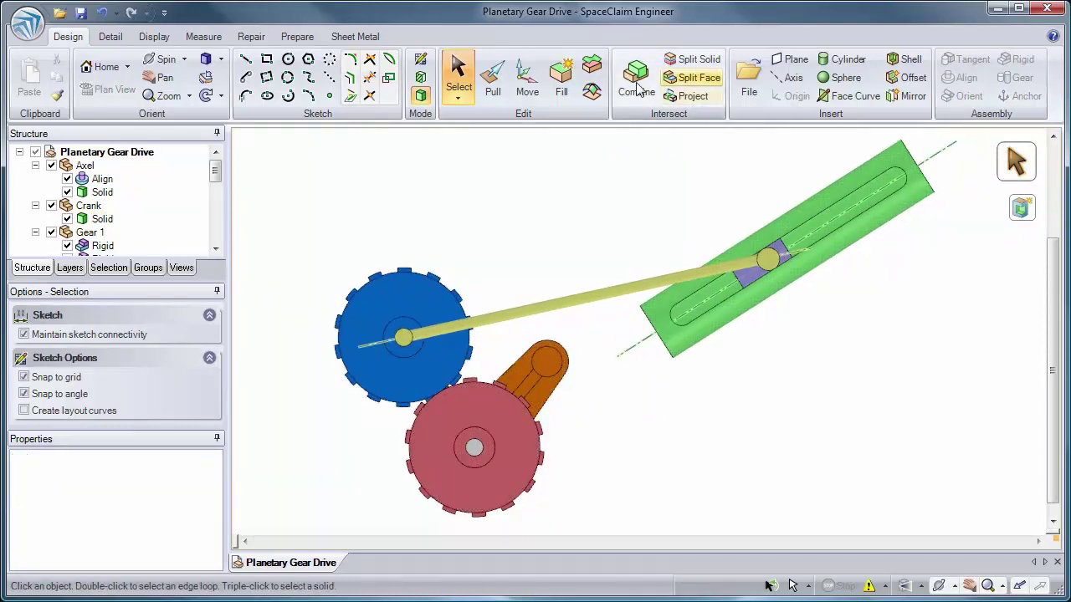
left_click(527, 79)
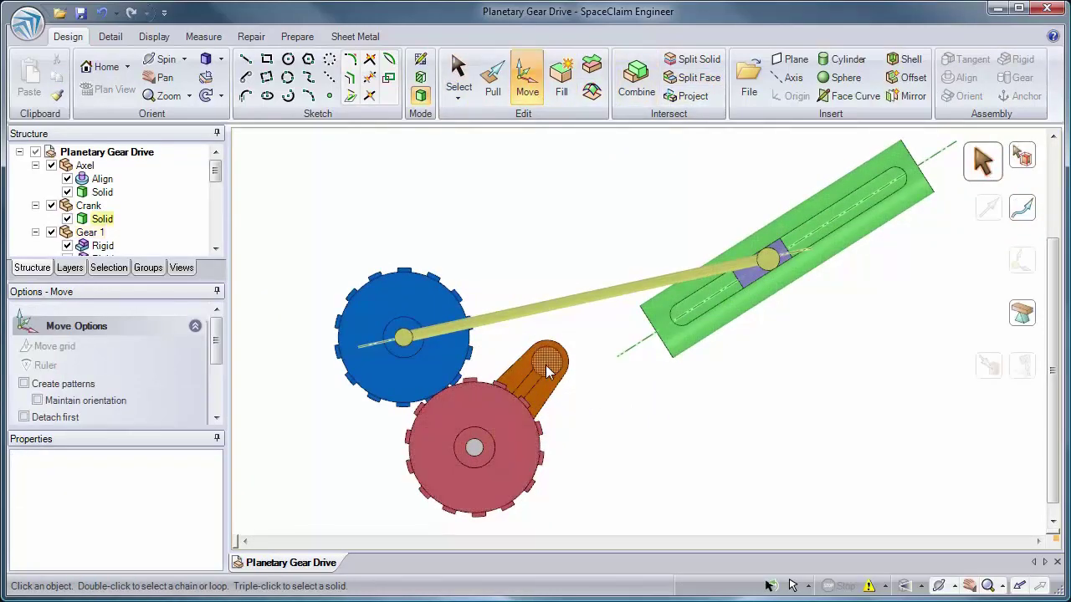
left_click(545, 362)
left_click(1022, 157)
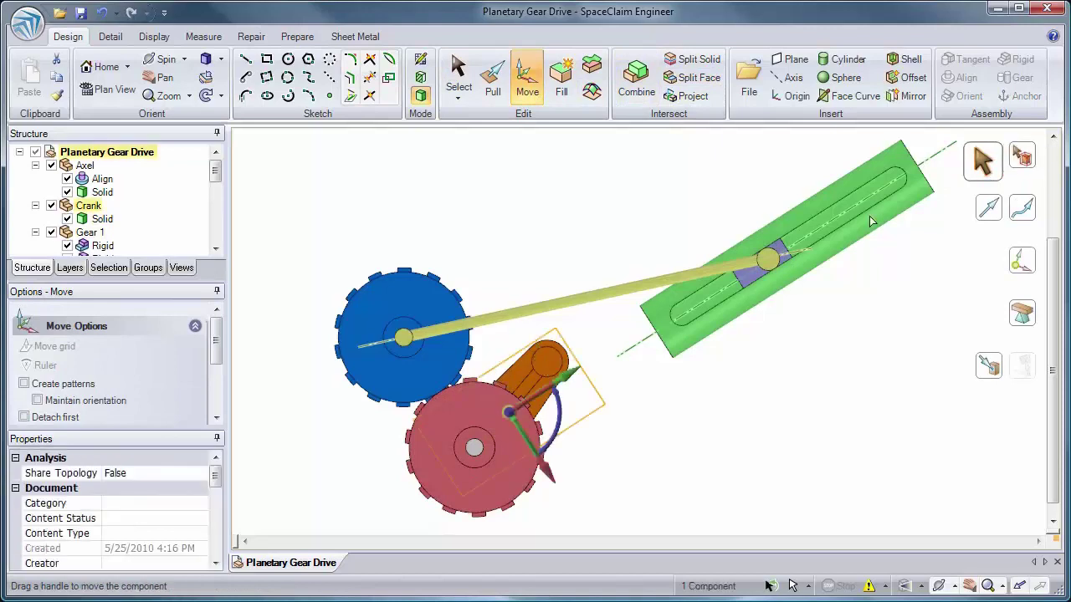
left_click_drag(506, 415, 473, 447)
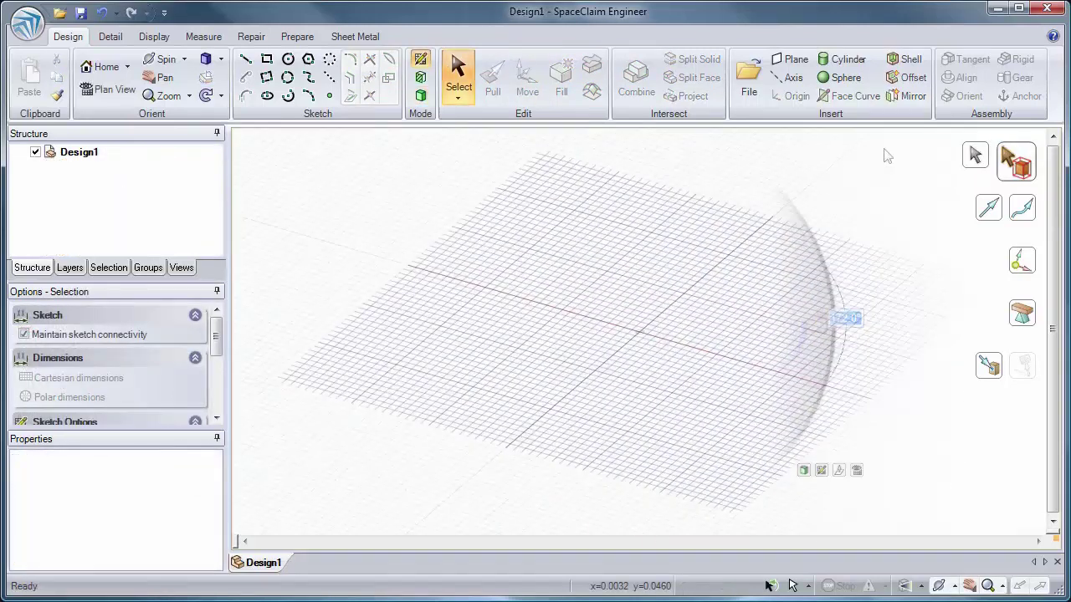
Step: Open online help and browse to Designing > Assigning assembly conditions
left_click(1050, 37)
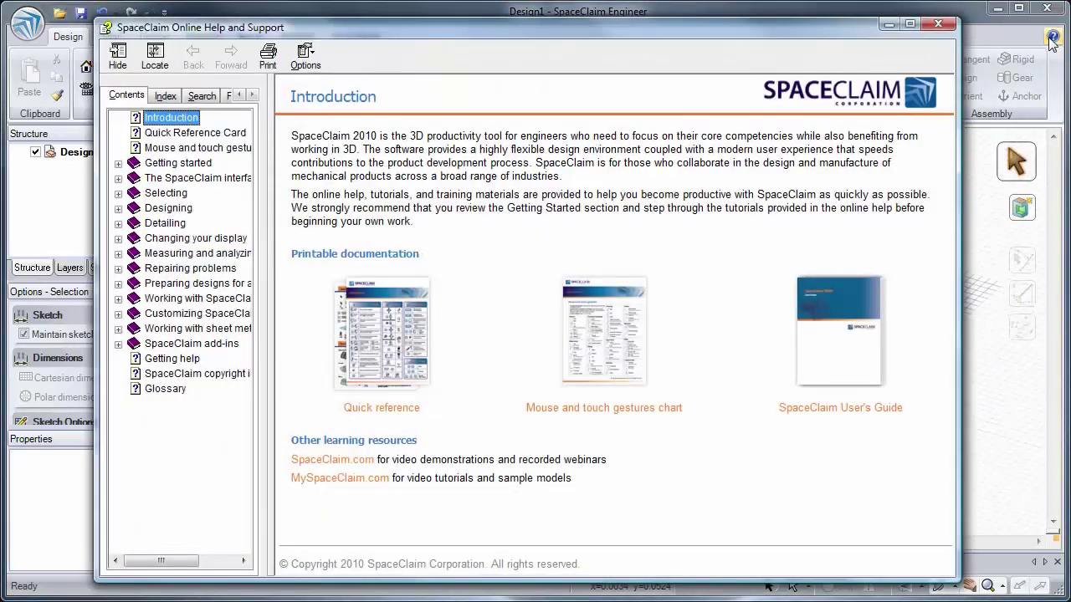
left_click(118, 208)
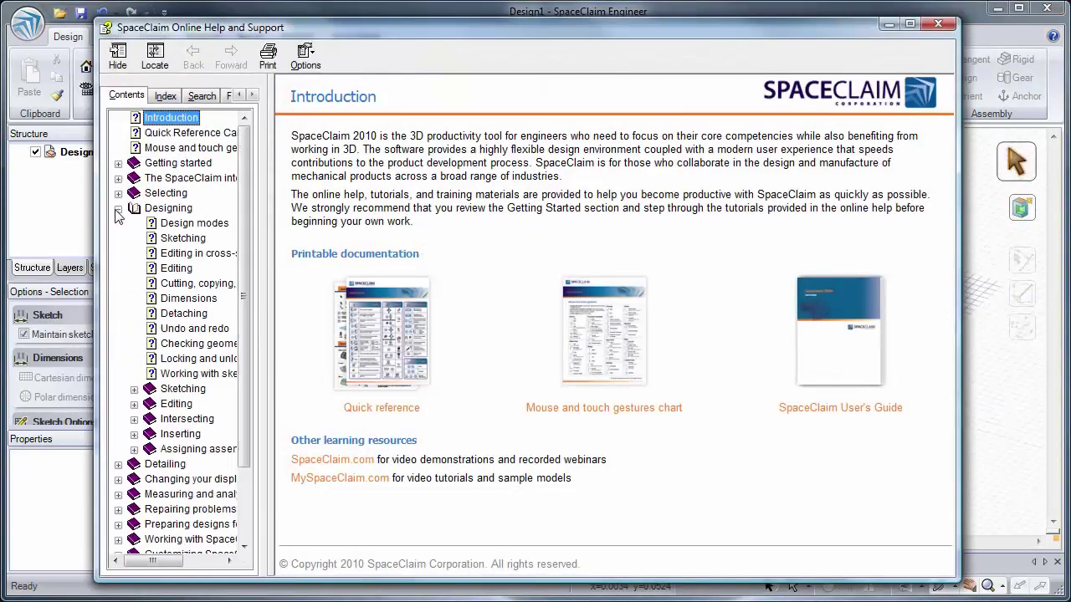
left_click(171, 449)
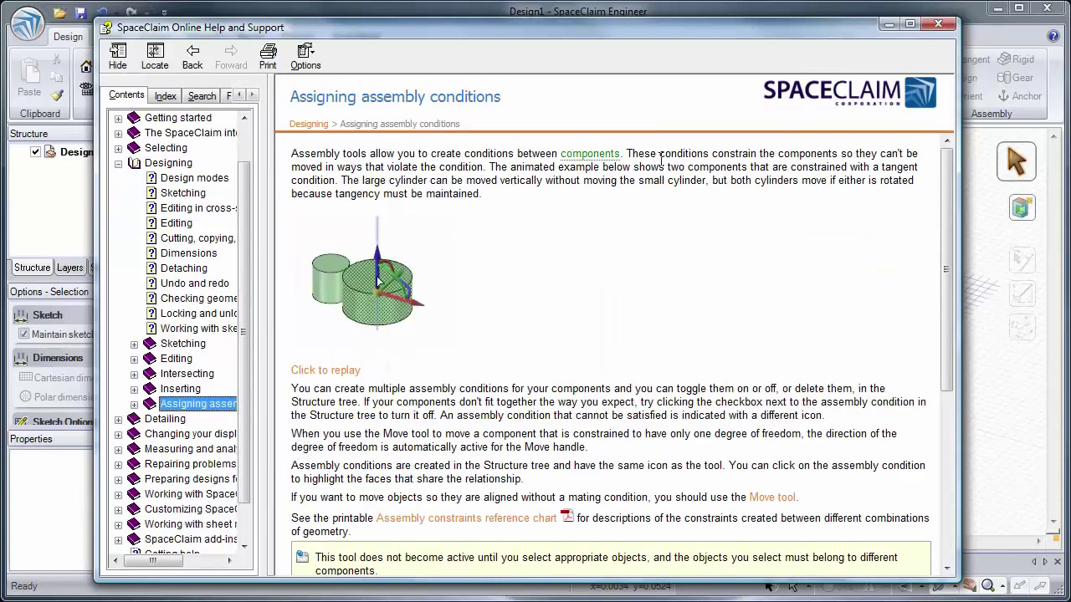
scroll(661, 164, "down", 3)
scroll(661, 163, "down", 3)
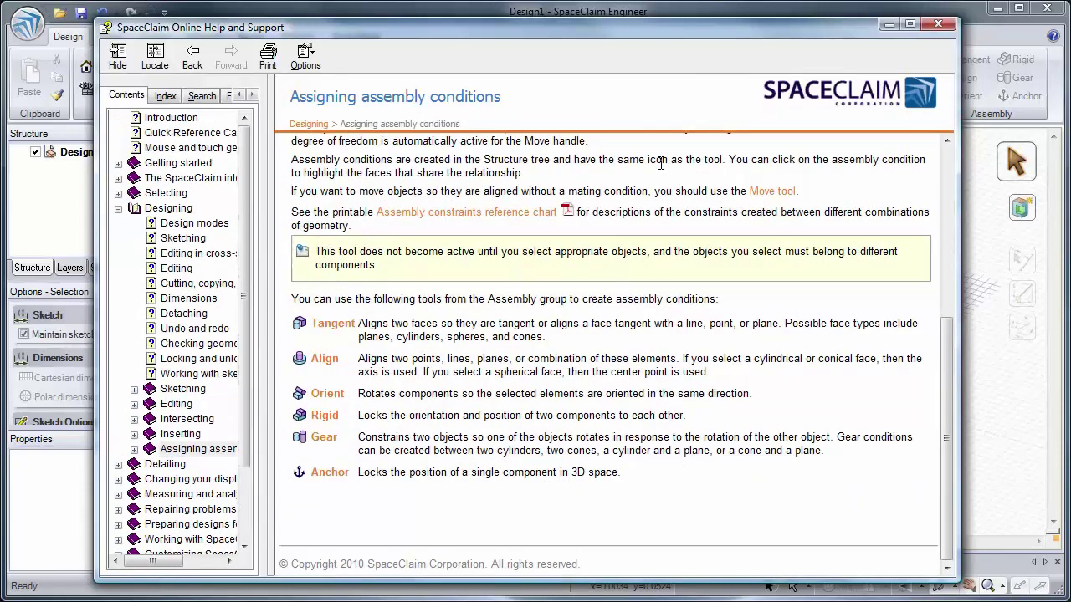
scroll(661, 163, "up", 5)
scroll(661, 163, "up", 2)
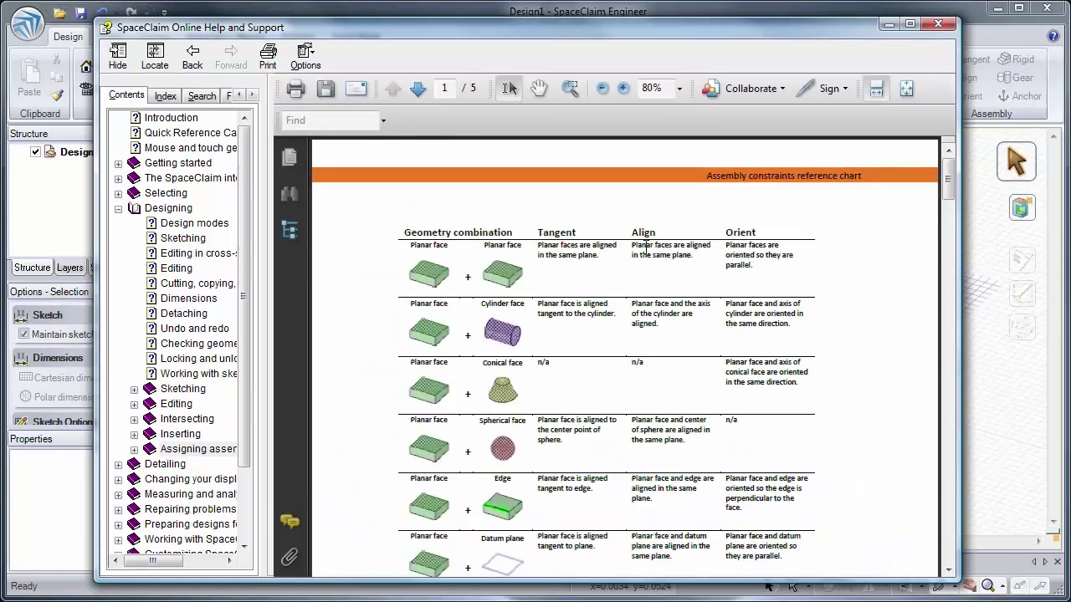
Step: Scroll the assembly constraints chart down to page 2's spherical-face rows
scroll(693, 229, "down", 2)
scroll(692, 228, "down", 1)
scroll(692, 226, "down", 1)
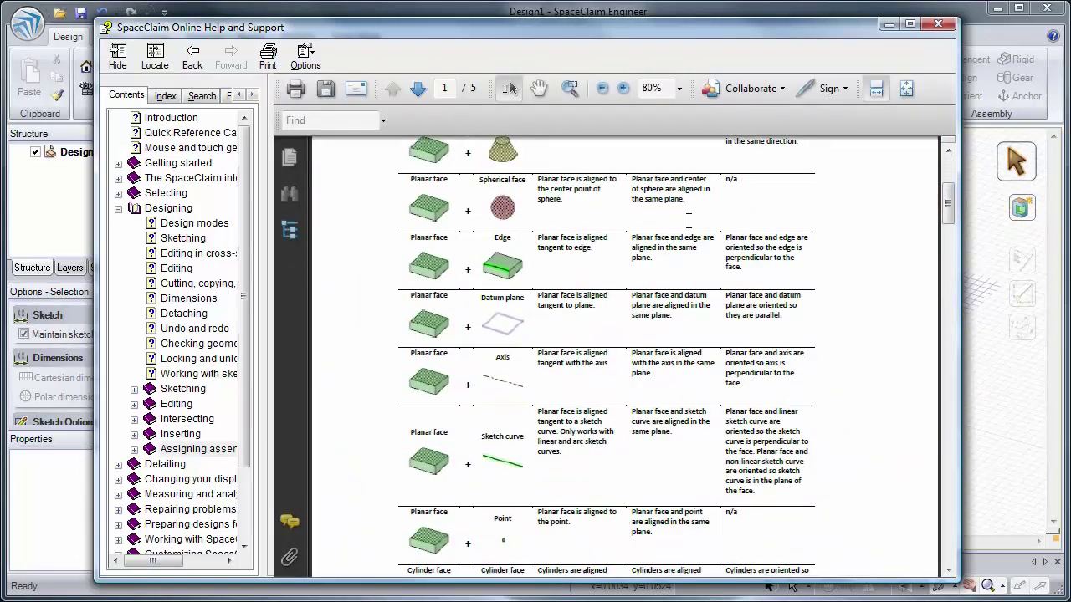
scroll(688, 222, "down", 1)
scroll(688, 222, "down", 1)
scroll(685, 224, "down", 2)
scroll(683, 224, "down", 1)
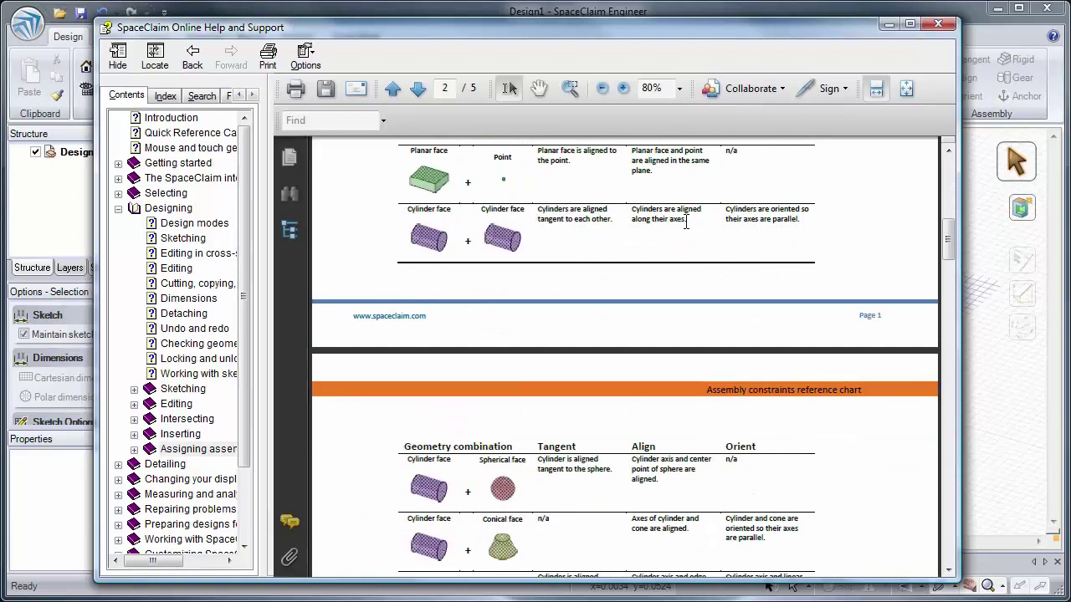
scroll(680, 226, "down", 2)
scroll(680, 230, "down", 1)
scroll(680, 231, "down", 3)
scroll(680, 231, "down", 2)
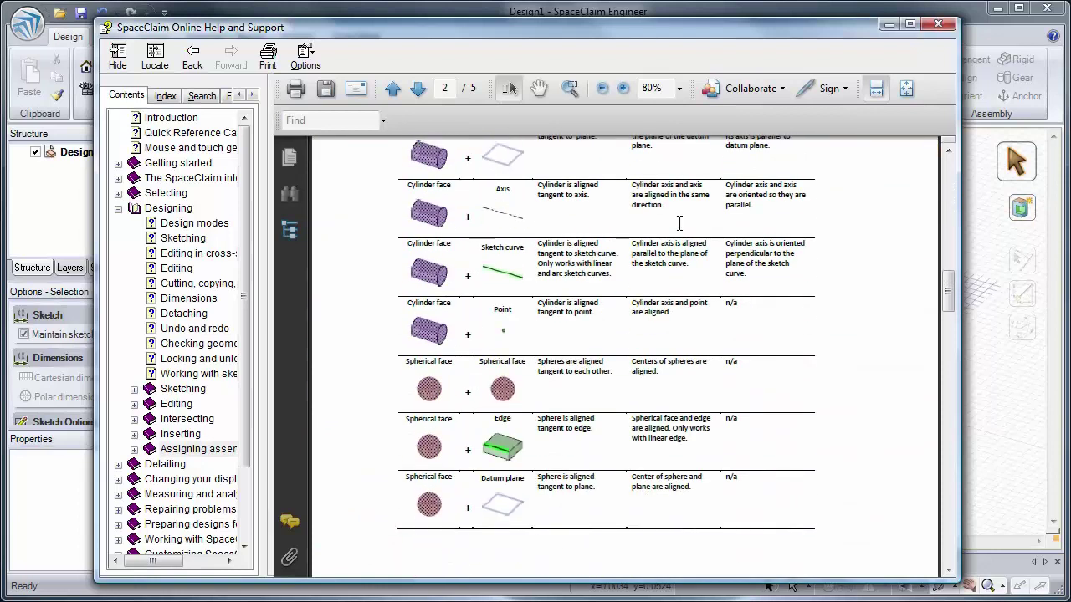
scroll(680, 231, "down", 2)
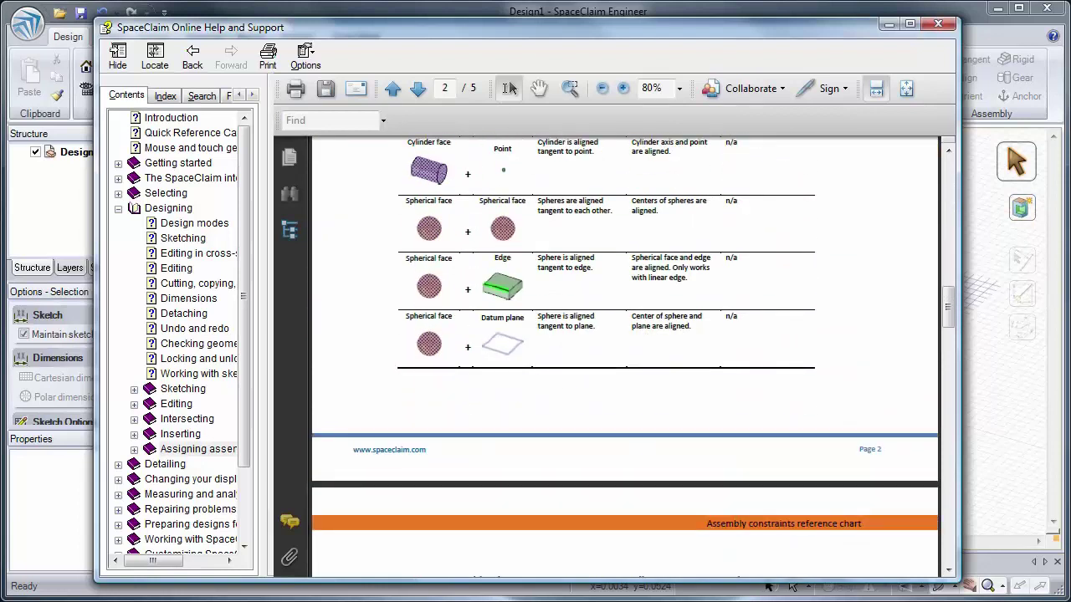